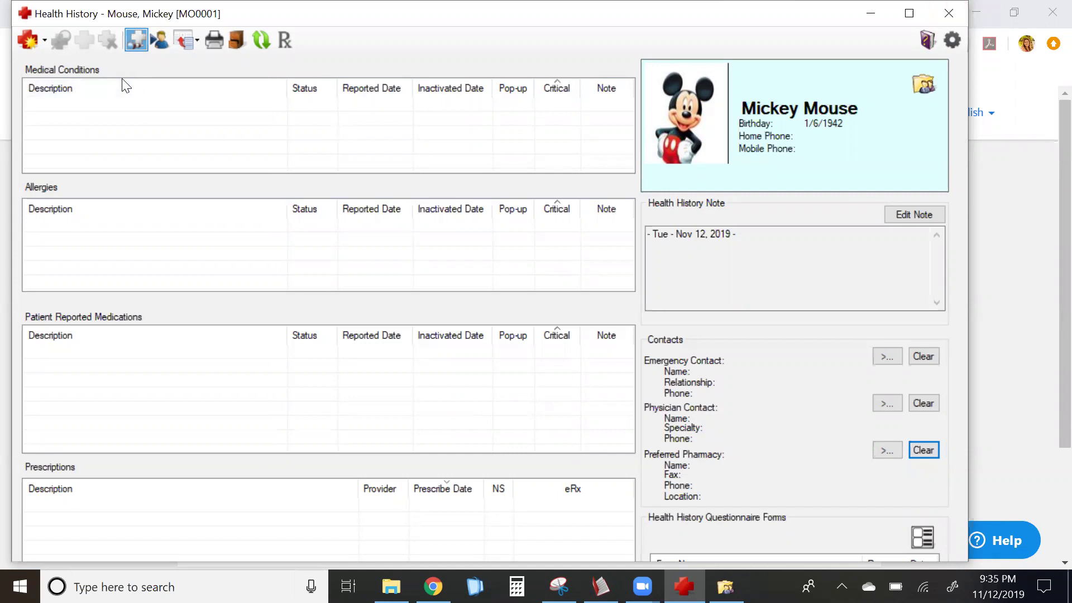
In Add Multiple, select Arthritis, Diabetes, Allergy - Aspirin and Aspirin and move them to the chosen list
{"action": "left_click", "coordinate": [46, 44]}
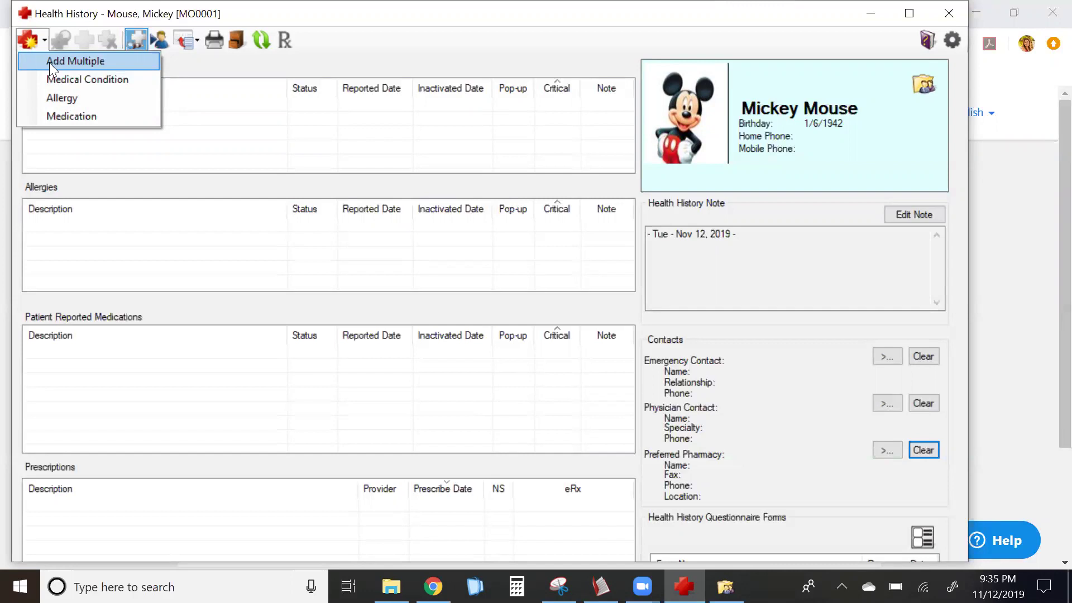
{"action": "left_click", "coordinate": [49, 63]}
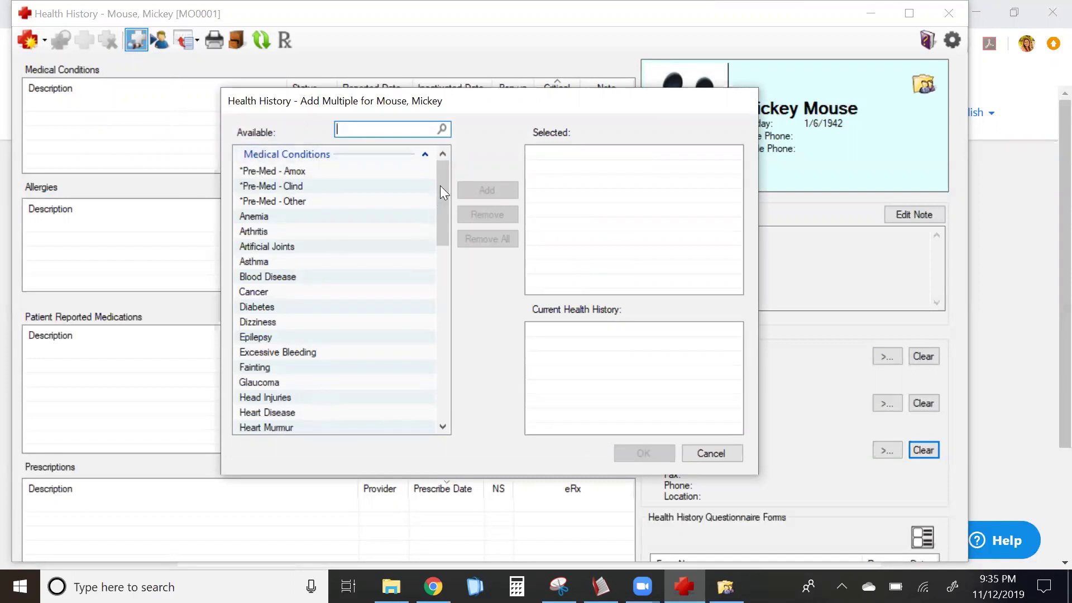
{"action": "left_click_drag", "start_coordinate": [440, 186], "coordinate": [442, 369]}
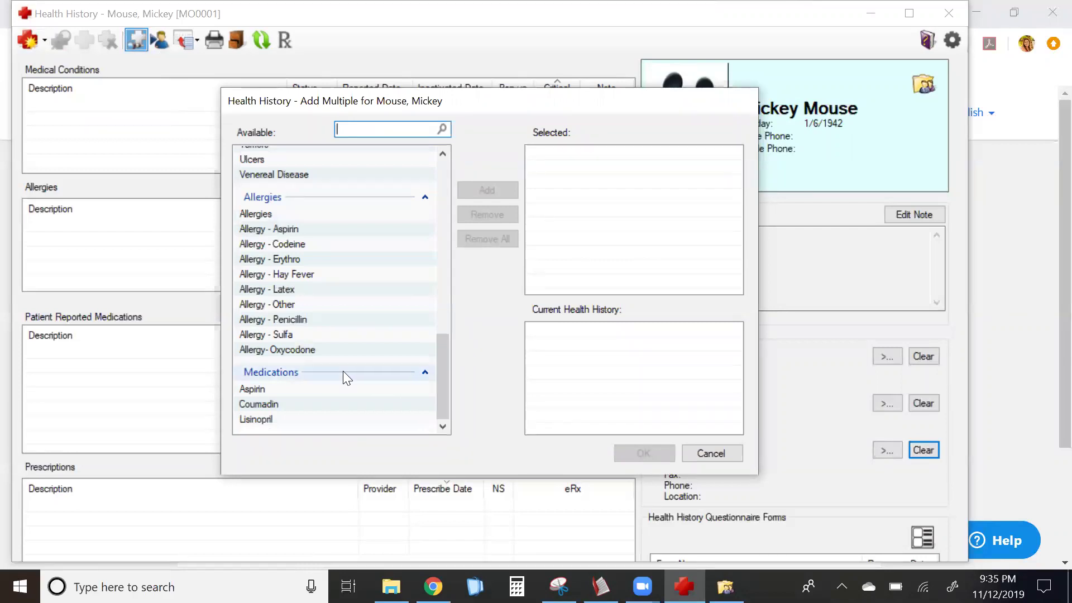
{"action": "scroll", "coordinate": [430, 300], "scroll_direction": "up", "scroll_amount": 12}
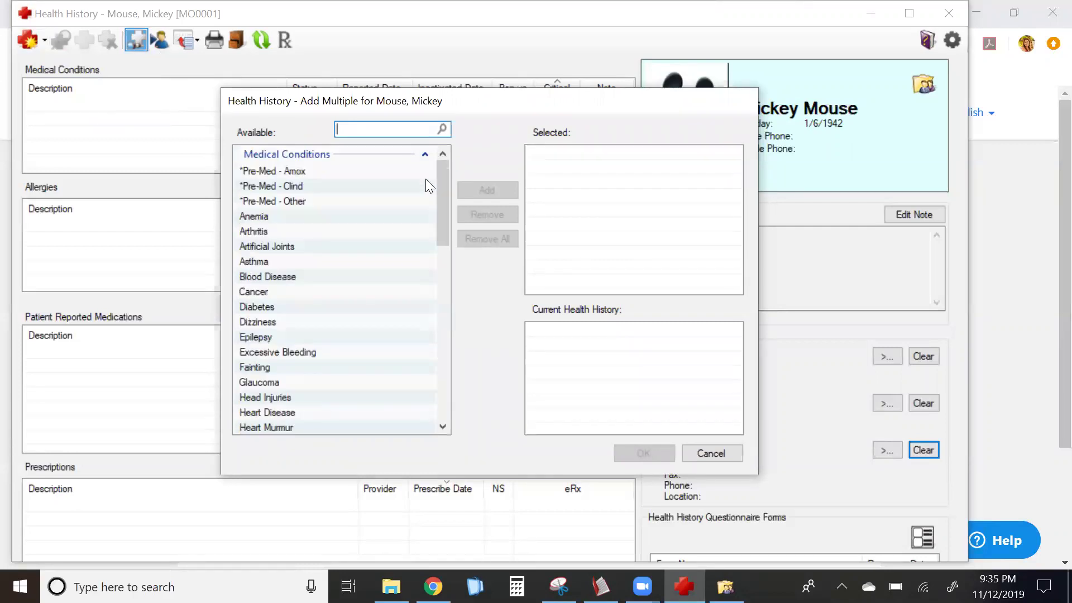
{"action": "left_click", "coordinate": [324, 231]}
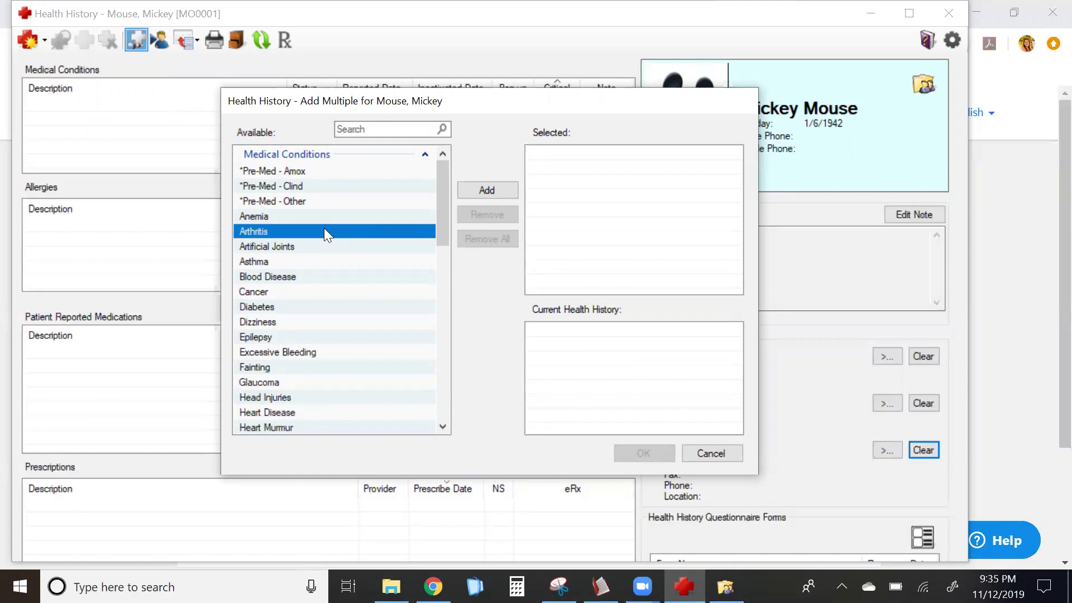
{"action": "left_click", "coordinate": [309, 305], "text": "ctrl"}
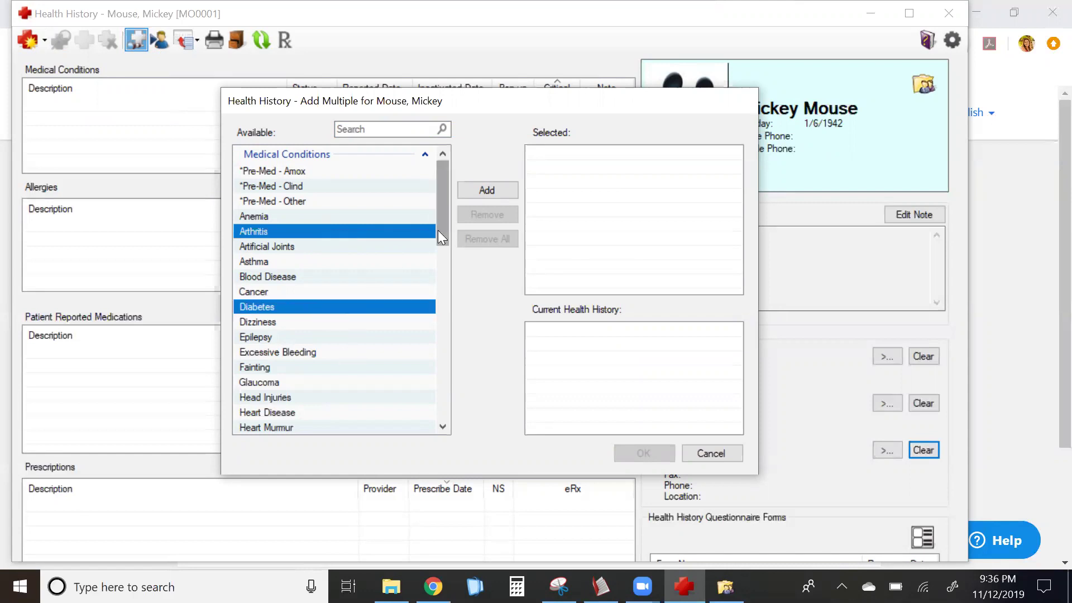
{"action": "left_click_drag", "start_coordinate": [437, 233], "coordinate": [401, 347]}
{"action": "left_click", "coordinate": [323, 333]}
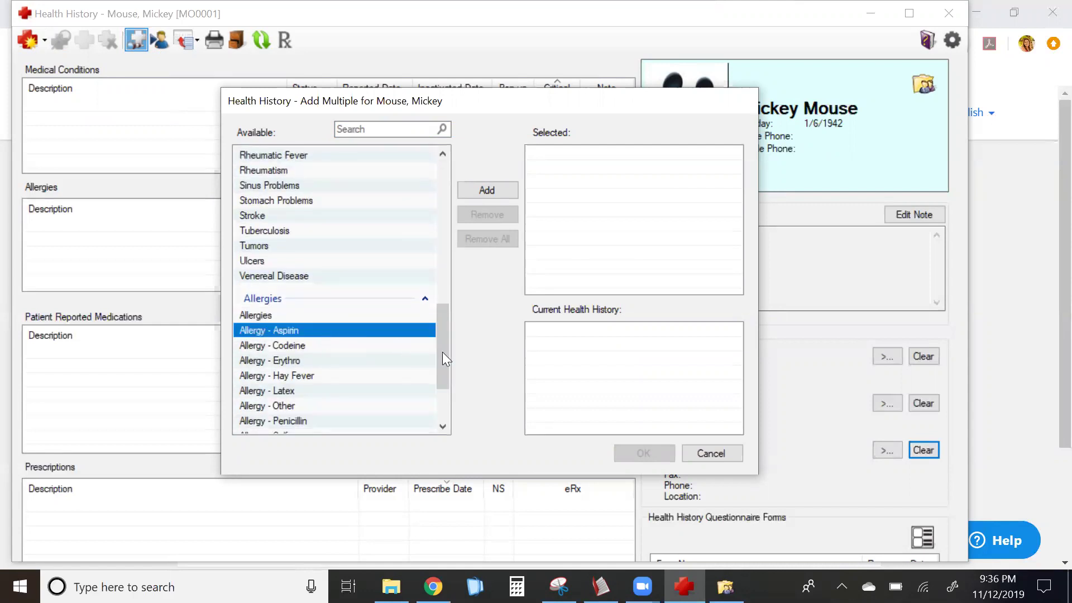
{"action": "left_click_drag", "start_coordinate": [443, 353], "coordinate": [358, 418]}
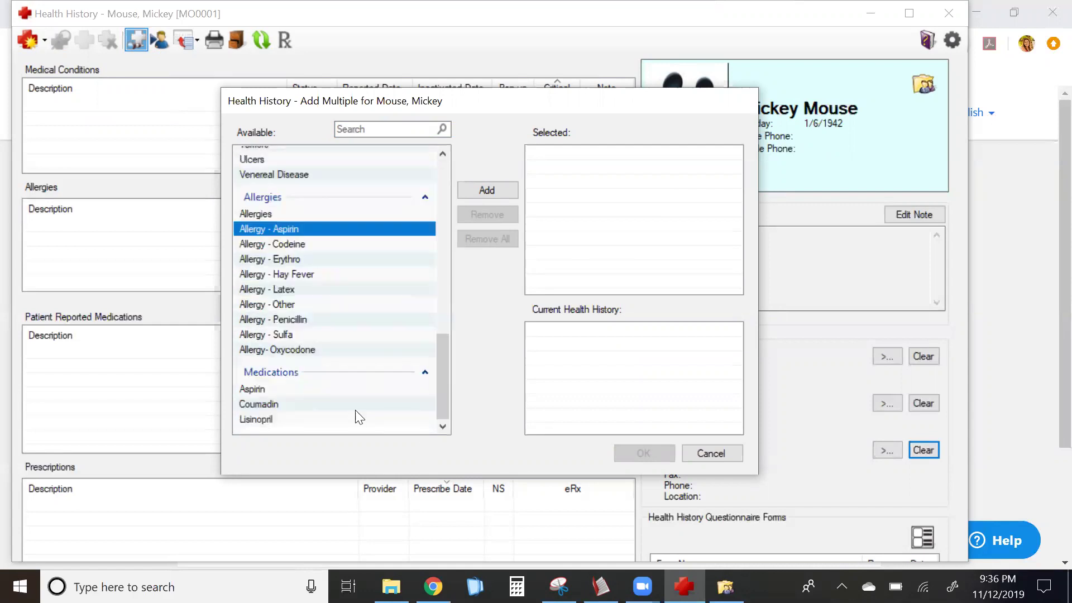
{"action": "left_click", "coordinate": [322, 387]}
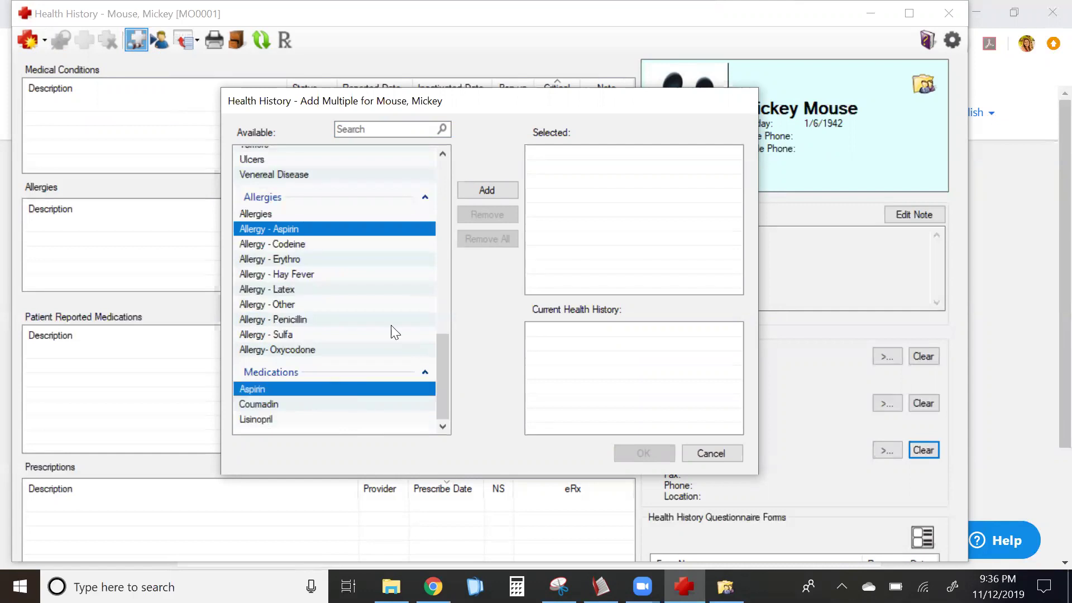
{"action": "left_click", "coordinate": [493, 189]}
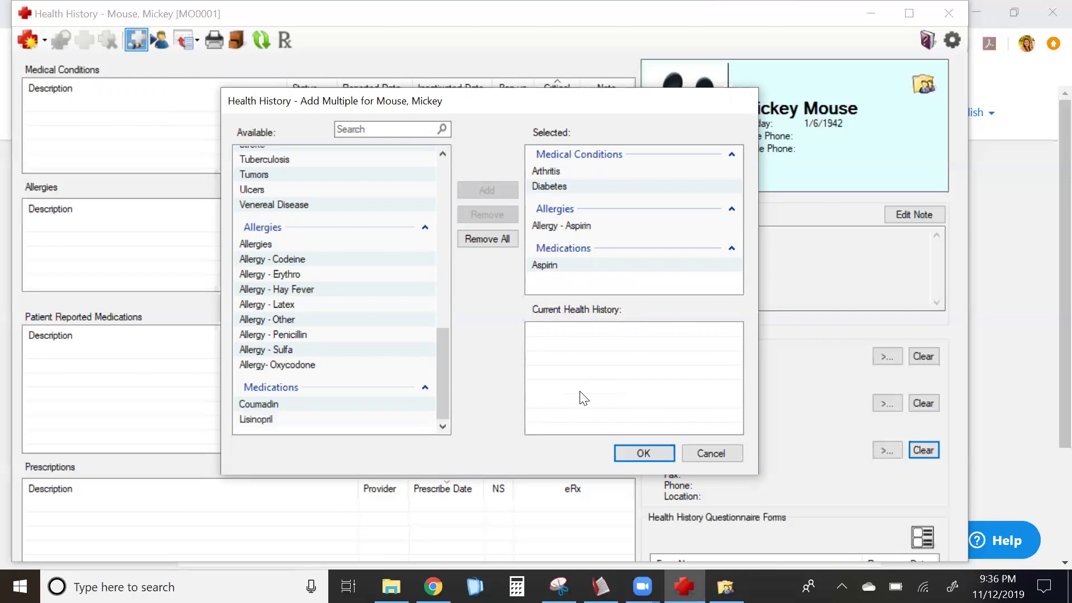
Save the four items to the history and give Diabetes a start date of 8/4/2019
{"action": "left_click", "coordinate": [648, 453]}
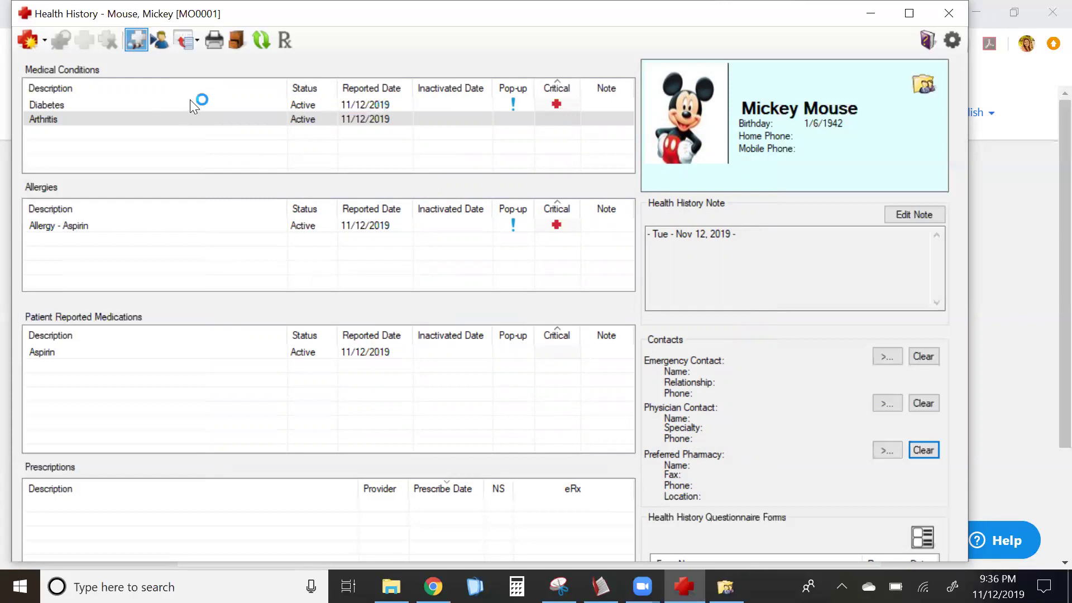
{"action": "double_click", "coordinate": [93, 104]}
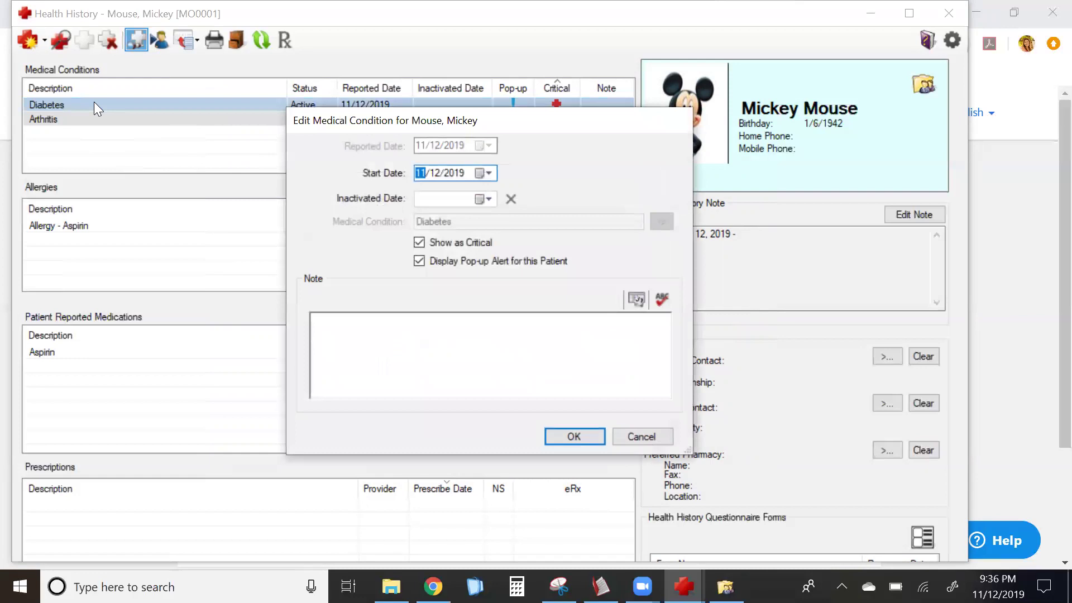
{"action": "left_click", "coordinate": [486, 173]}
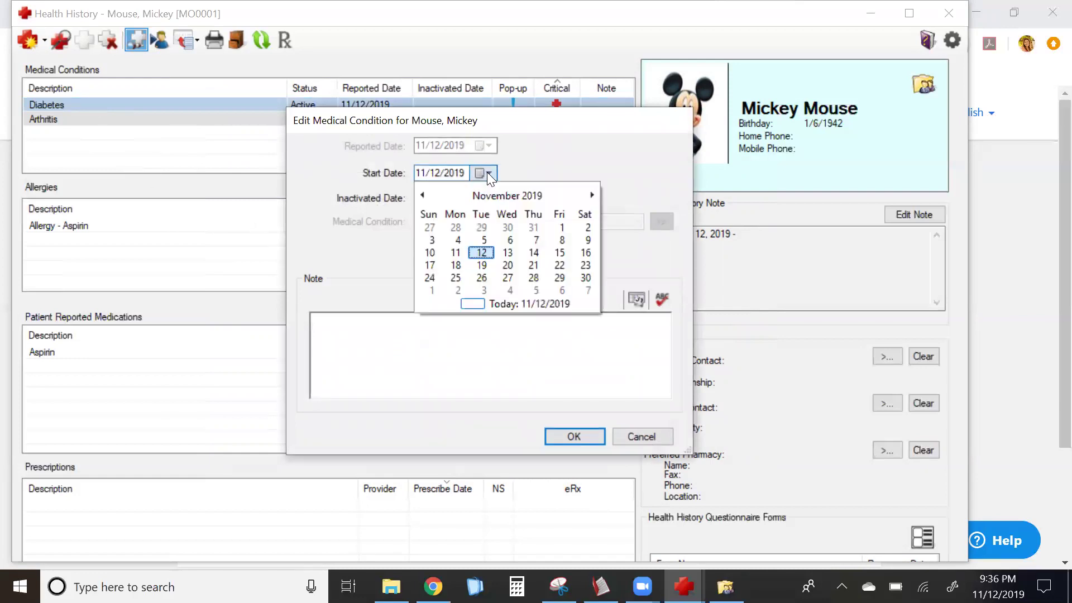
{"action": "left_click", "coordinate": [422, 195]}
{"action": "left_click", "coordinate": [423, 195]}
{"action": "left_click", "coordinate": [422, 195]}
{"action": "left_click", "coordinate": [437, 240]}
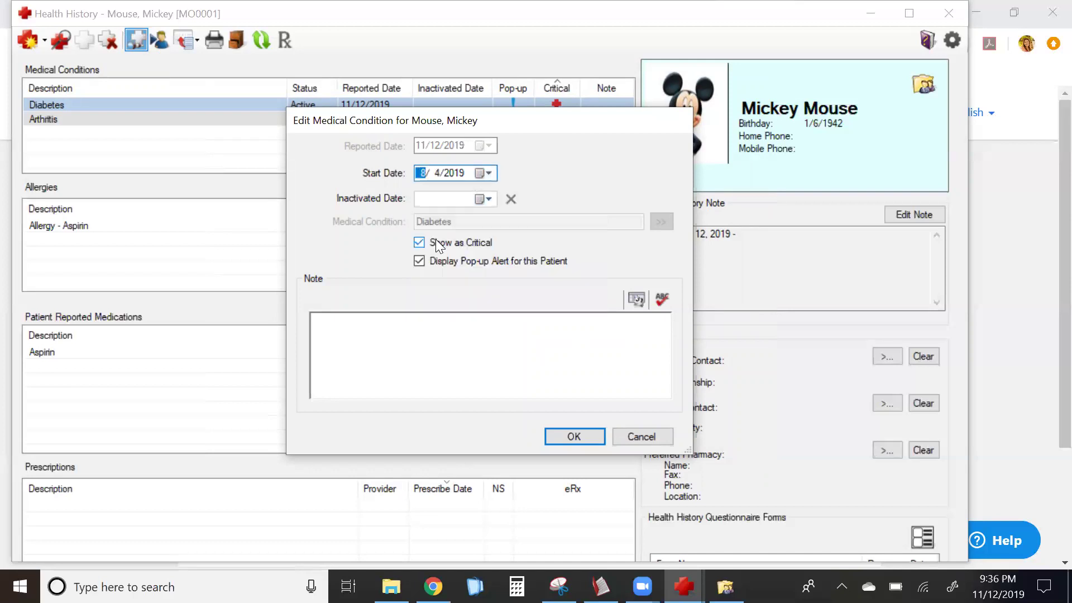
Add a date-stamped note to the Diabetes condition and save it
{"action": "left_click", "coordinate": [636, 301]}
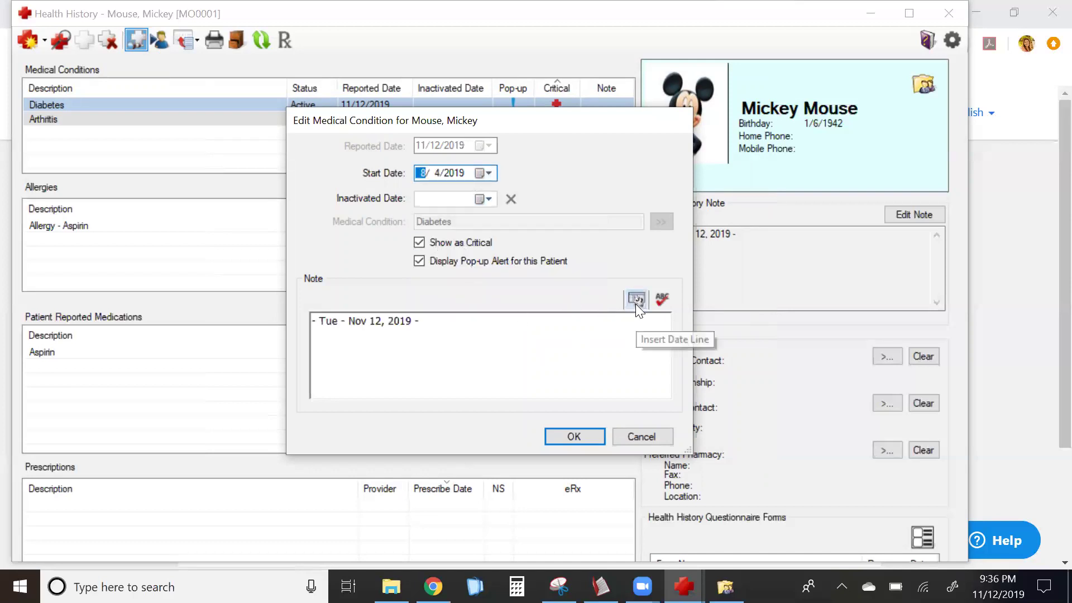
{"action": "left_click", "coordinate": [496, 325]}
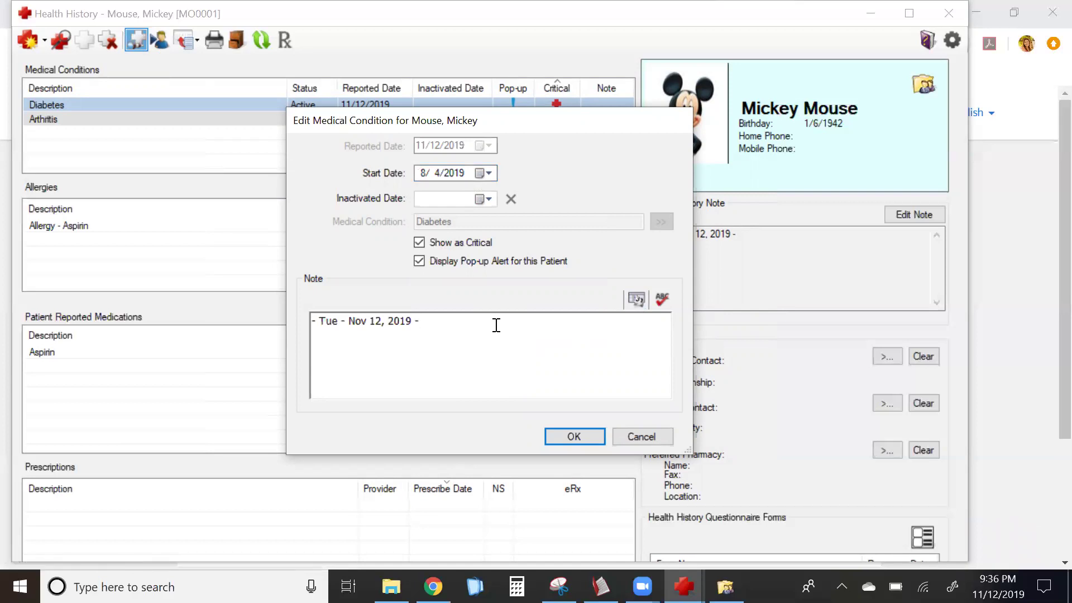
{"action": "left_click", "coordinate": [579, 439]}
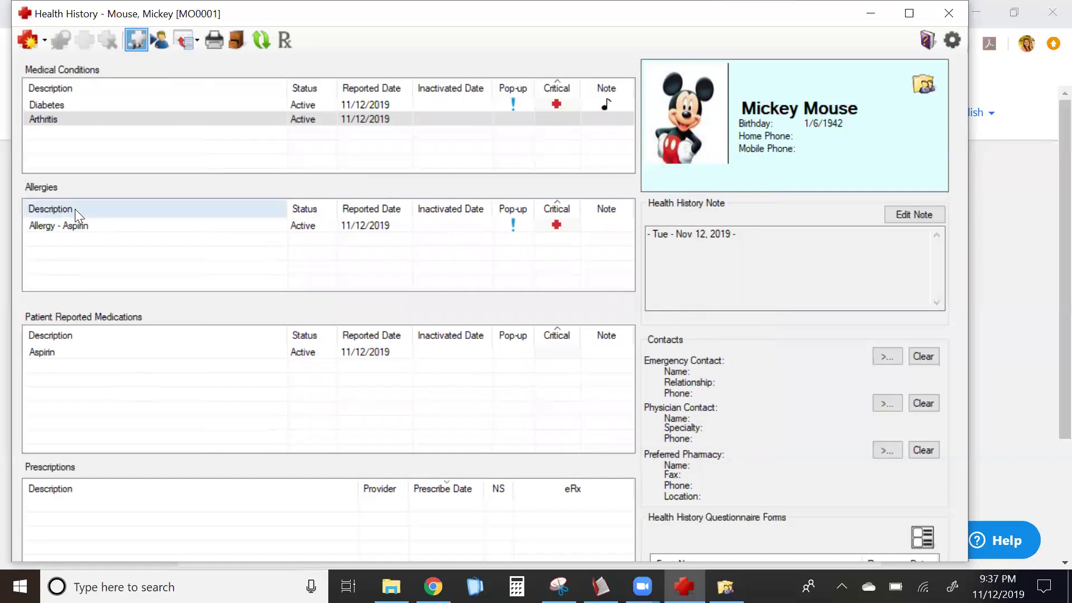
Start a new medical condition with a start date of 8/1/2019
{"action": "left_click", "coordinate": [44, 41]}
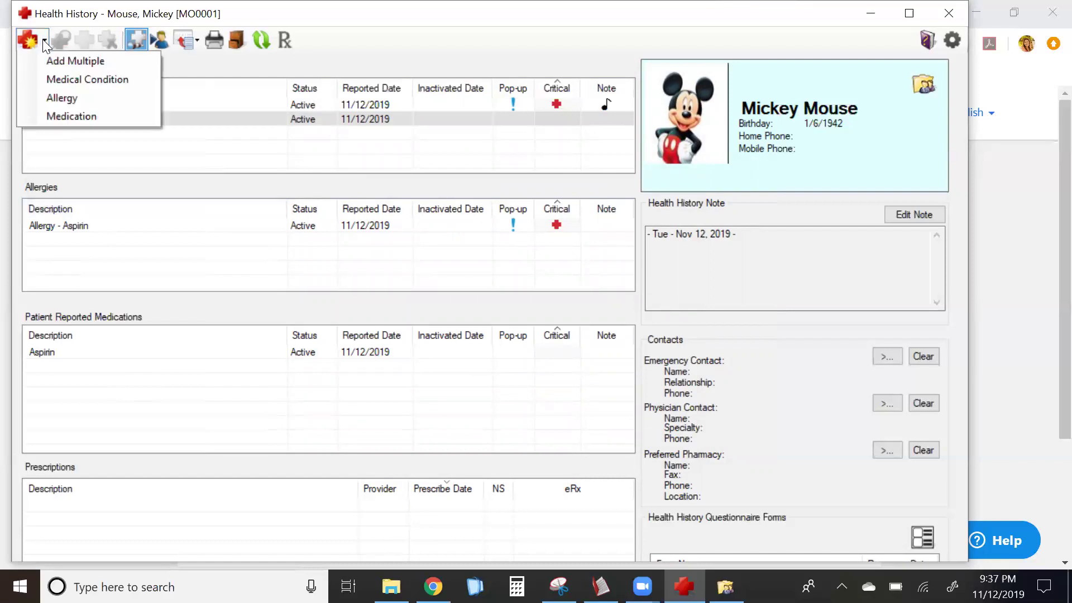
{"action": "left_click", "coordinate": [52, 82]}
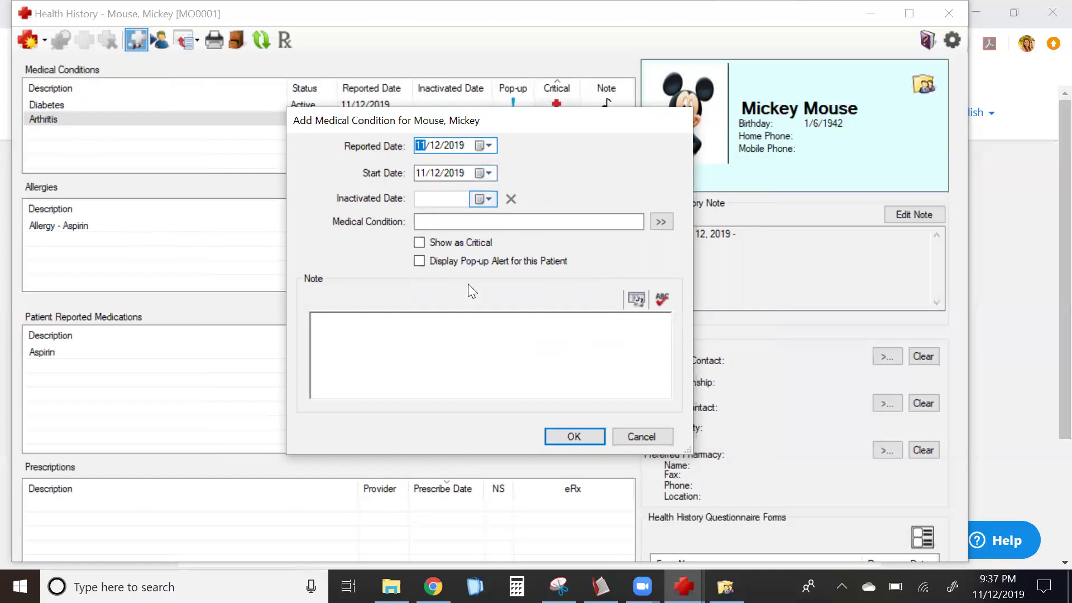
{"action": "left_click", "coordinate": [492, 174]}
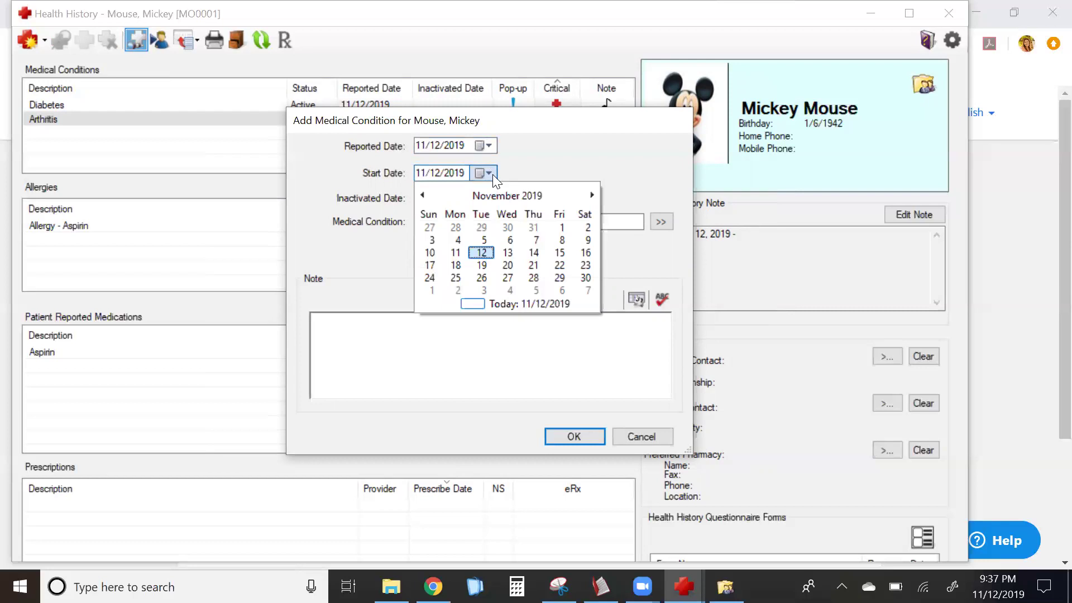
{"action": "left_click", "coordinate": [426, 197]}
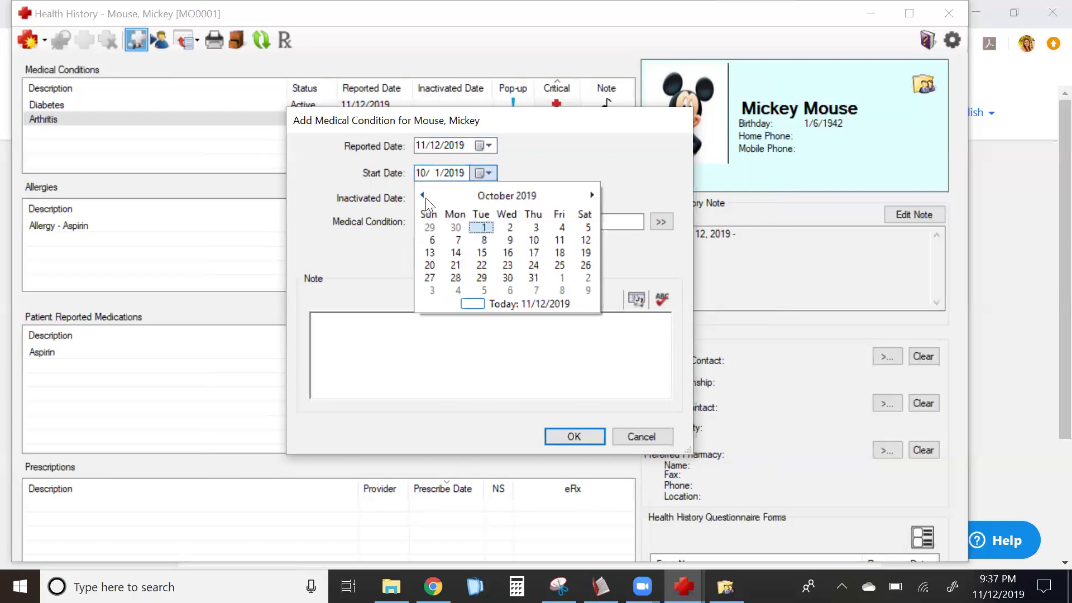
{"action": "left_click", "coordinate": [423, 196]}
{"action": "left_click", "coordinate": [423, 196]}
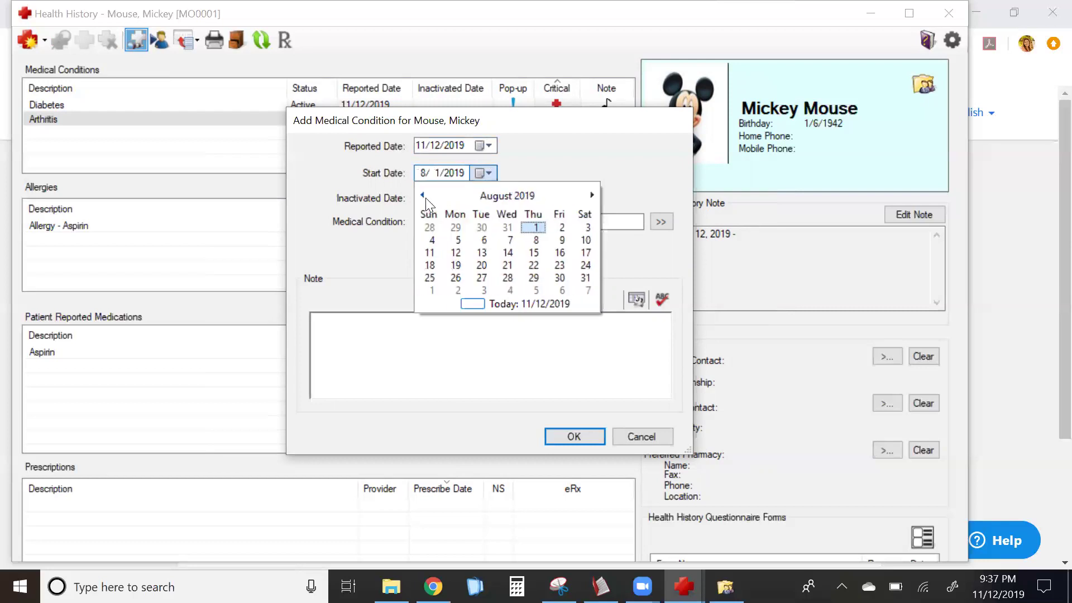
{"action": "left_click", "coordinate": [537, 228]}
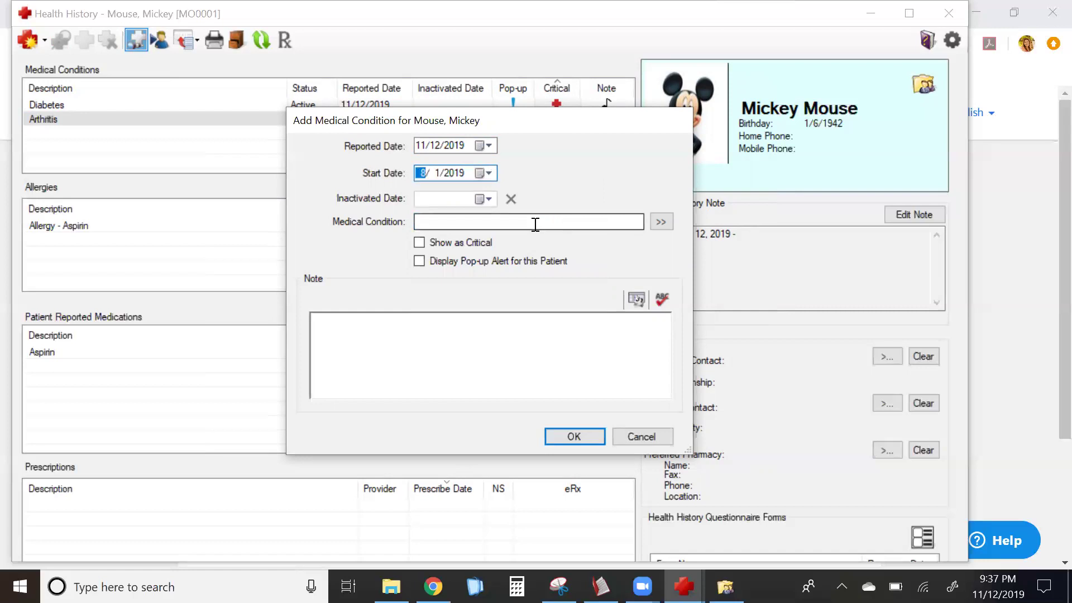
Set the new condition's inactivated date to May 5, 2020
{"action": "left_click", "coordinate": [486, 200]}
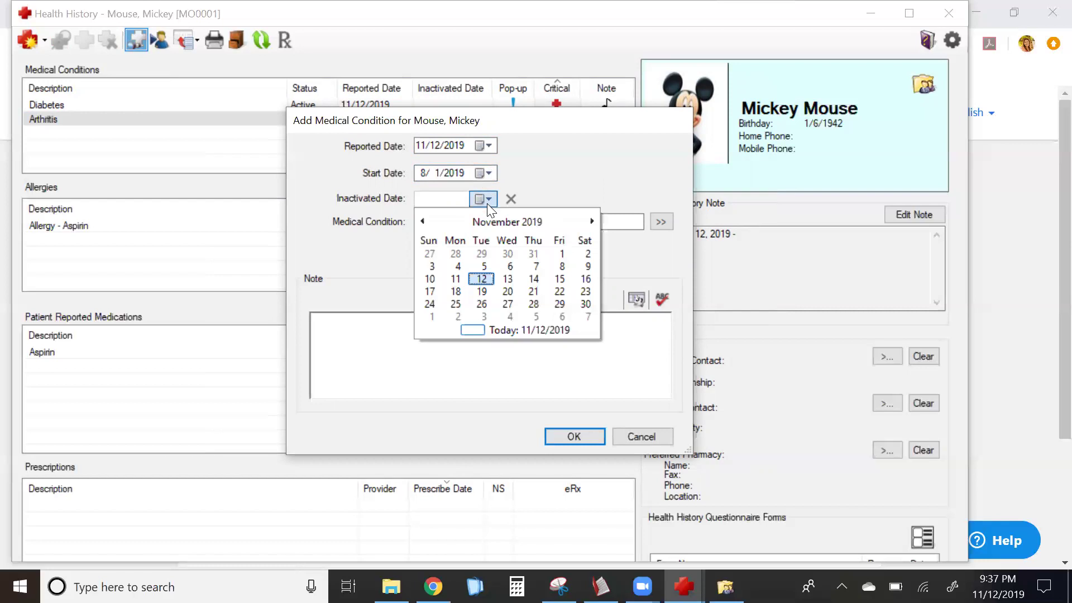
{"action": "left_click", "coordinate": [593, 223]}
{"action": "left_click", "coordinate": [593, 223]}
{"action": "left_click", "coordinate": [593, 223]}
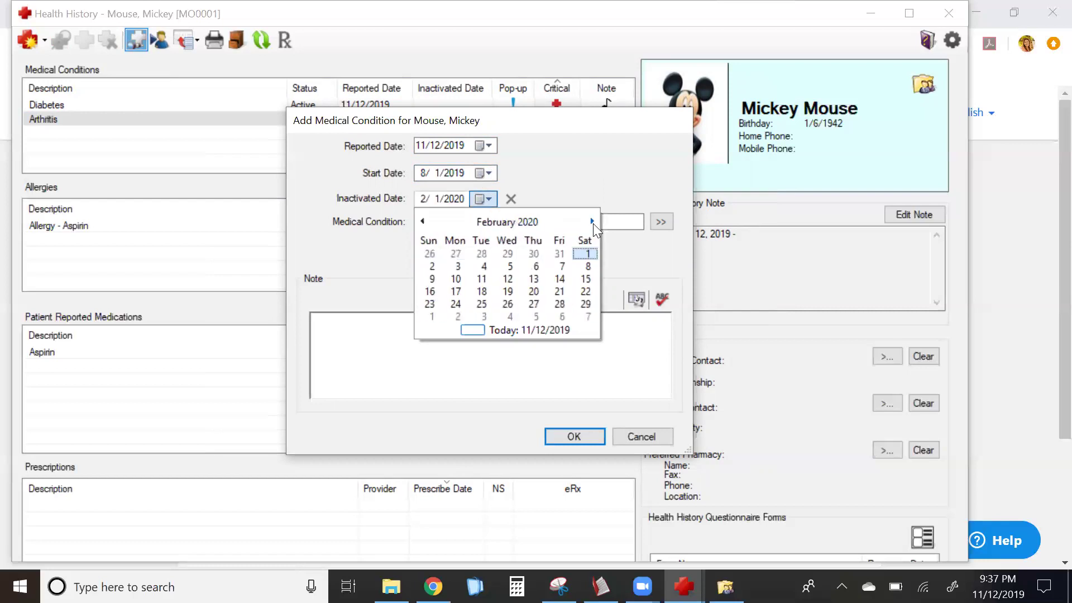
{"action": "left_click", "coordinate": [592, 223]}
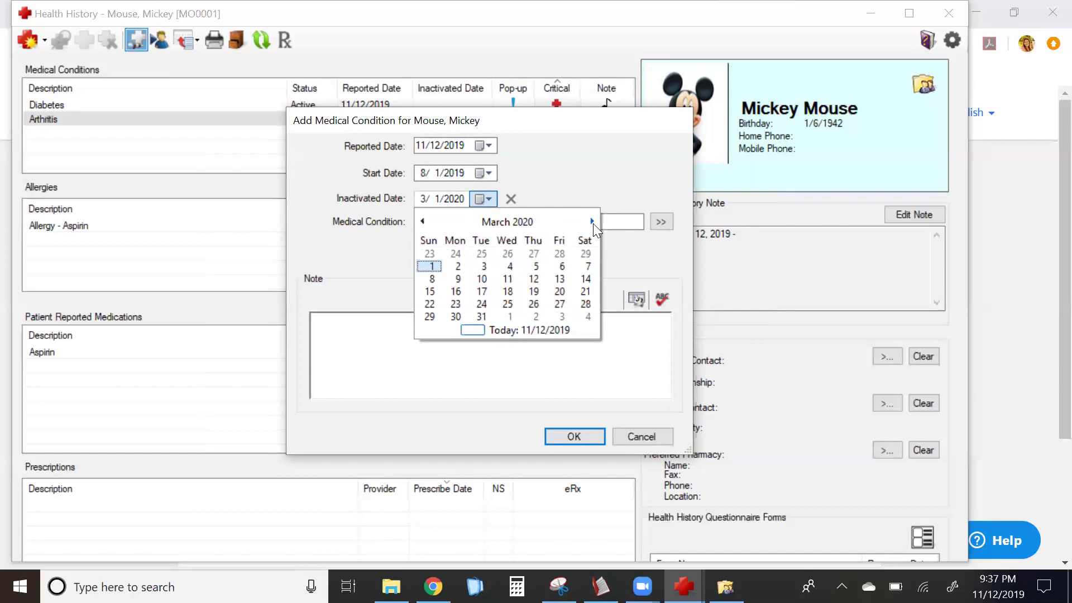
{"action": "left_click", "coordinate": [593, 223]}
{"action": "left_click", "coordinate": [593, 224]}
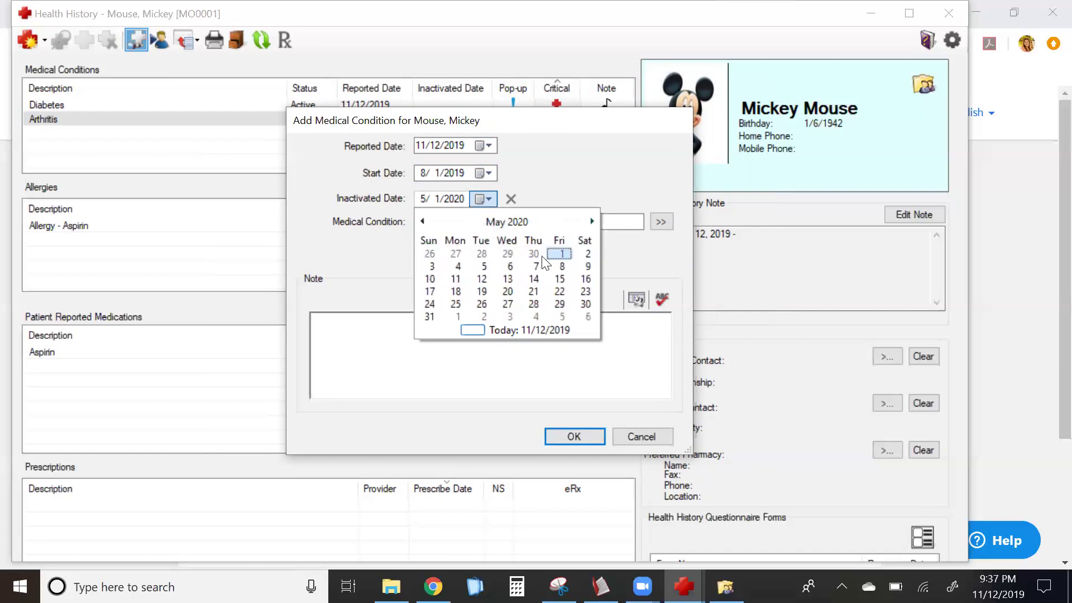
{"action": "left_click", "coordinate": [483, 269]}
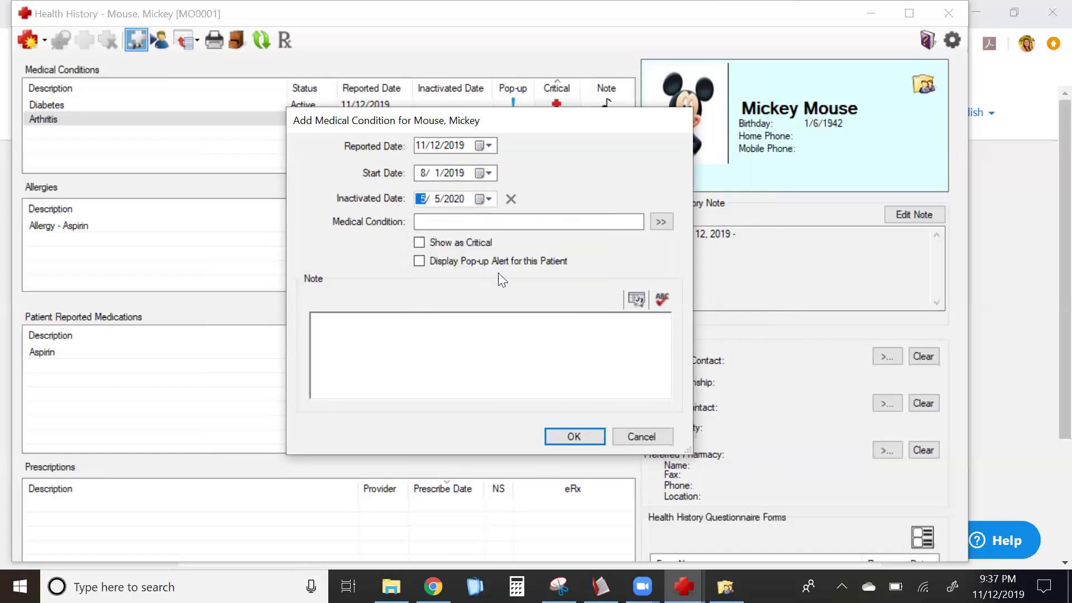
Choose Pregnancy as the medical condition
{"action": "left_click", "coordinate": [659, 221]}
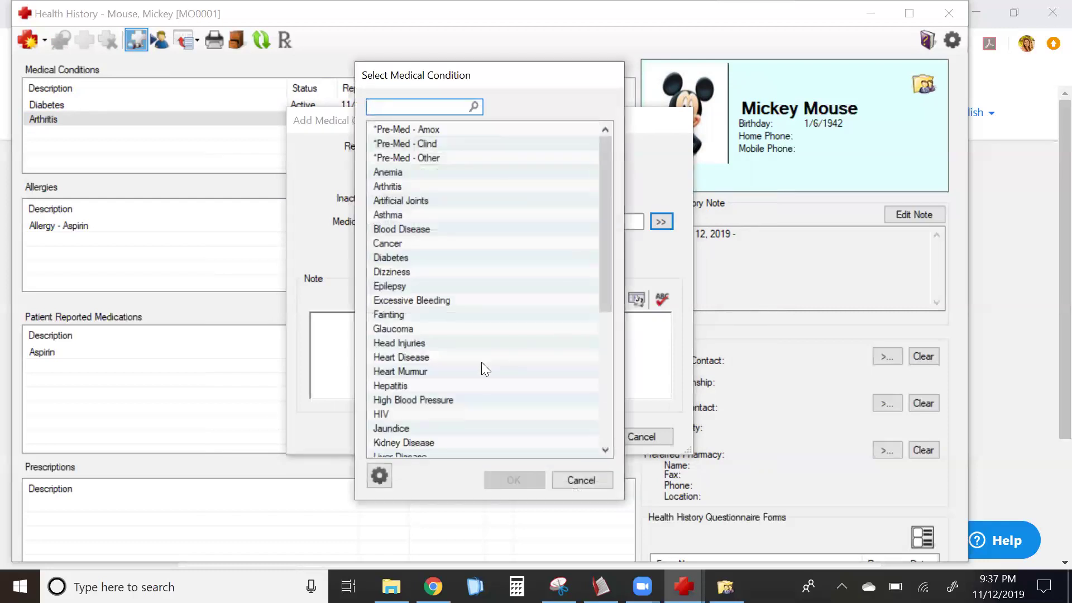
{"action": "scroll", "coordinate": [481, 362], "scroll_direction": "down", "scroll_amount": 3}
{"action": "left_click", "coordinate": [422, 399]}
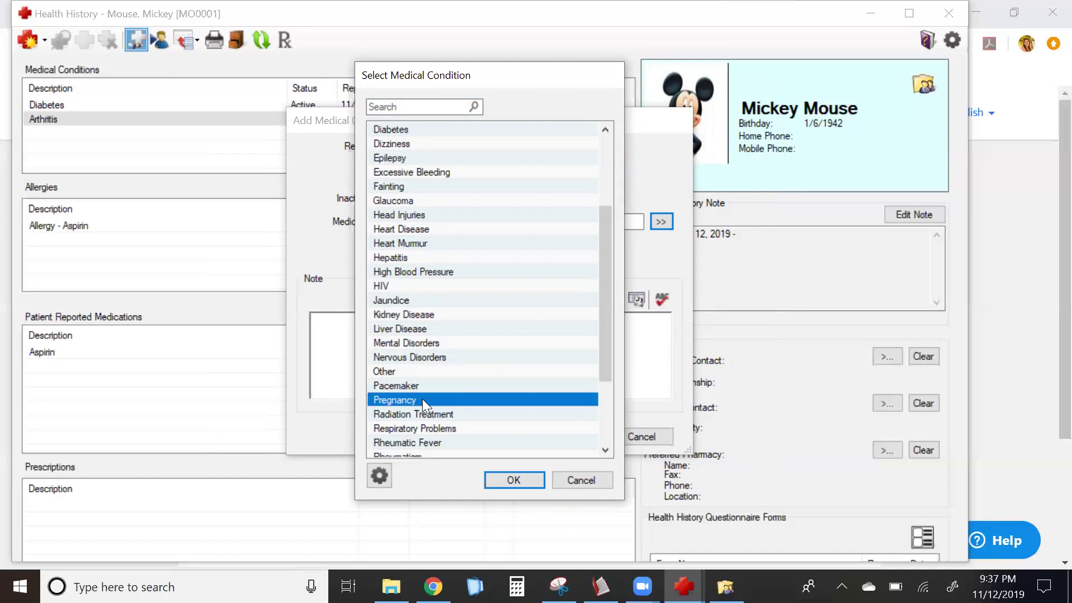
{"action": "left_click", "coordinate": [517, 484]}
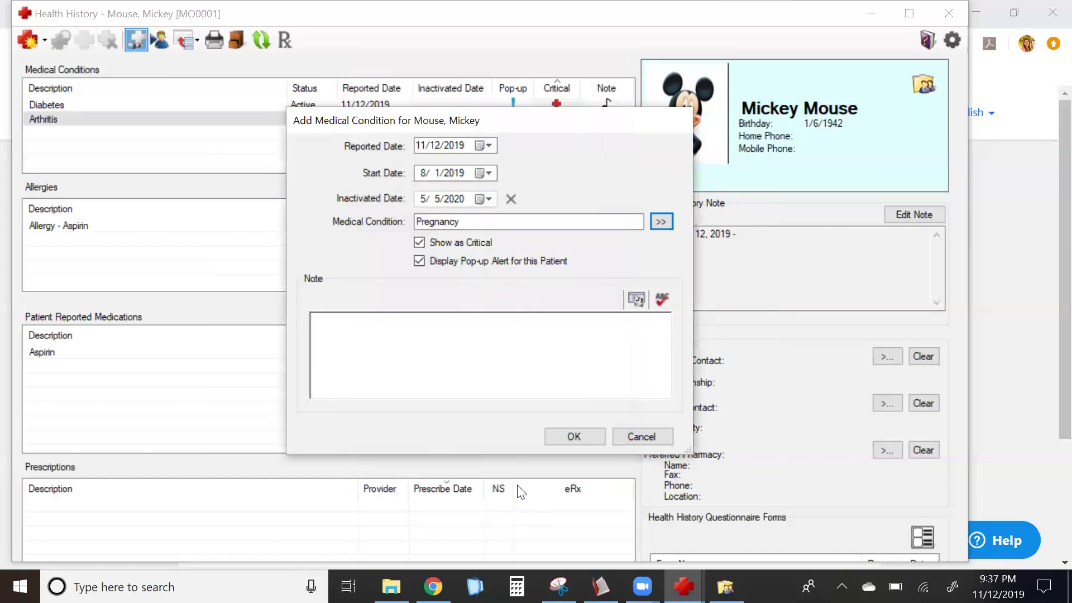
Add the dated note 'pt is expecting baby boy in May 2020', then save and accept the inactivation warning
{"action": "left_click", "coordinate": [631, 305]}
{"action": "left_click", "coordinate": [592, 328]}
{"action": "type", "text": "pt is expecting baby boy in May 2020"}
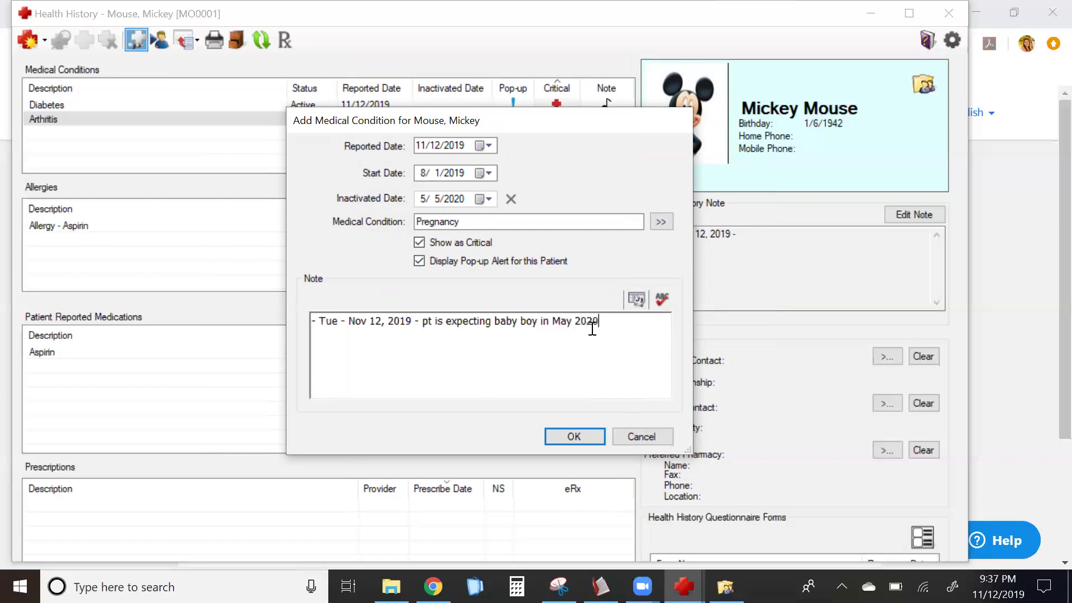
{"action": "left_click", "coordinate": [571, 435]}
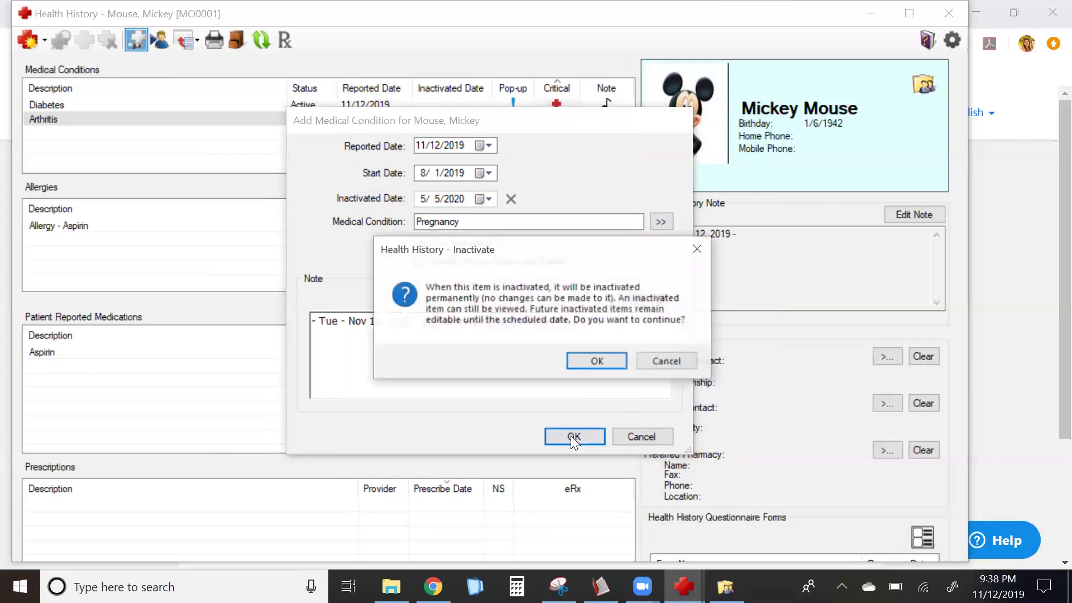
{"action": "left_click", "coordinate": [589, 363]}
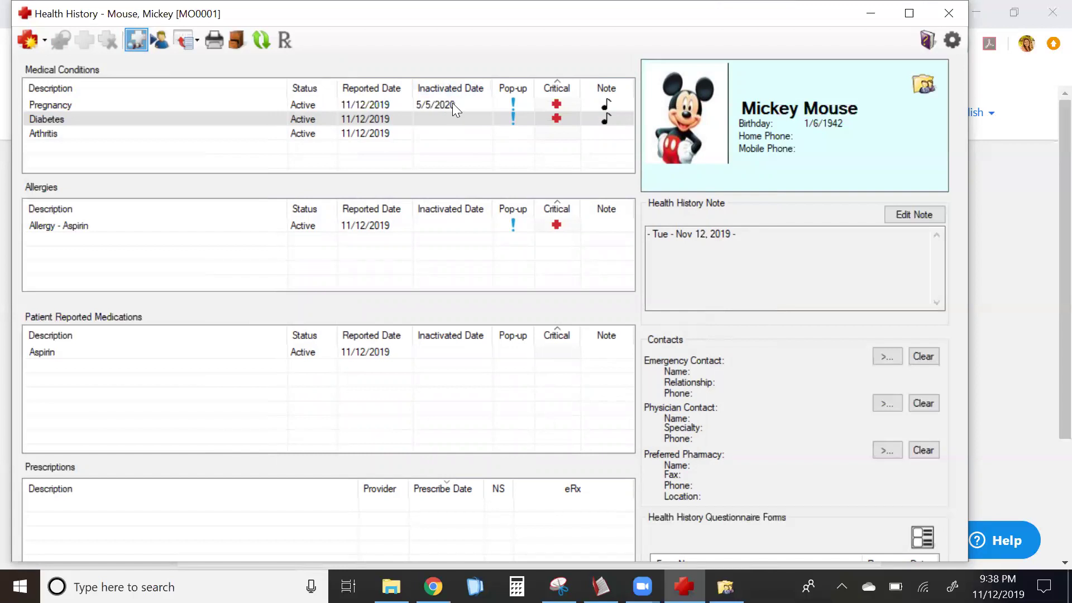
Inactivate Arthritis as of 11/12/2019 and hide inactive entries, leaving Pregnancy and Diabetes
{"action": "left_click", "coordinate": [314, 107]}
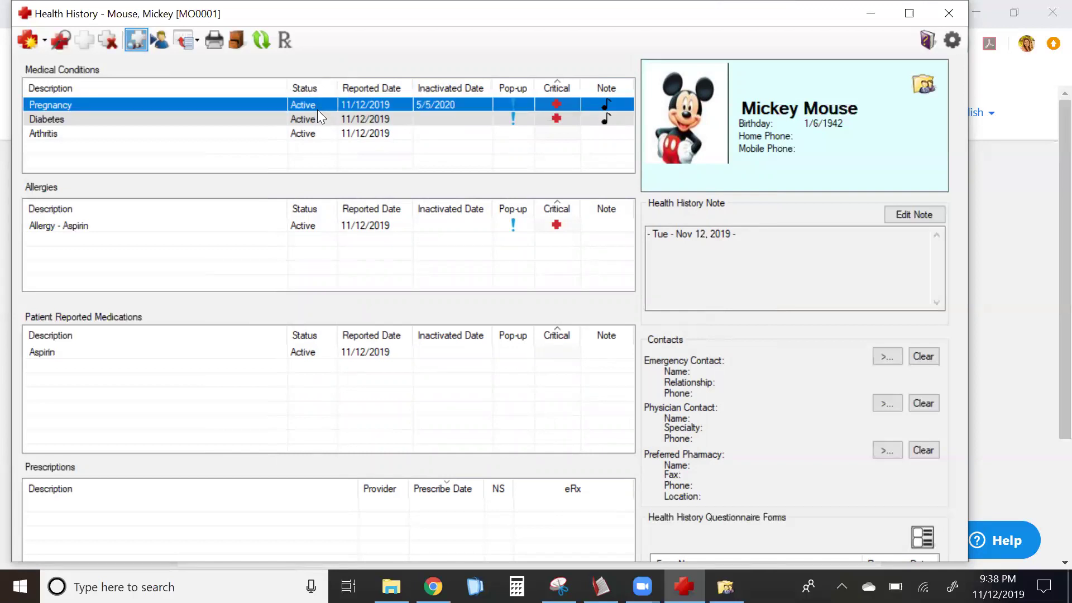
{"action": "left_click", "coordinate": [249, 138]}
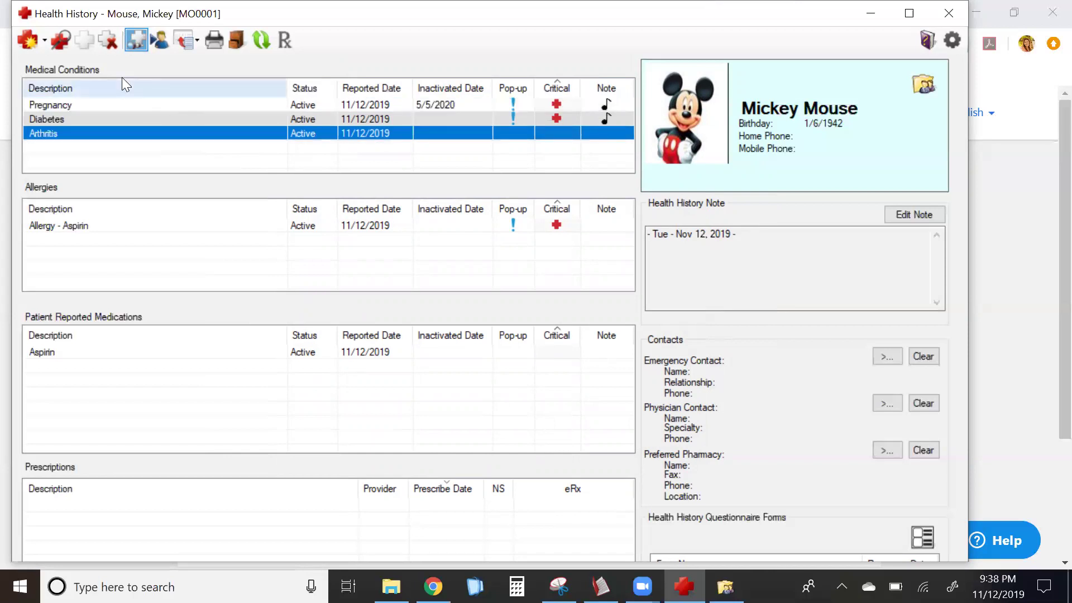
{"action": "left_click", "coordinate": [83, 44]}
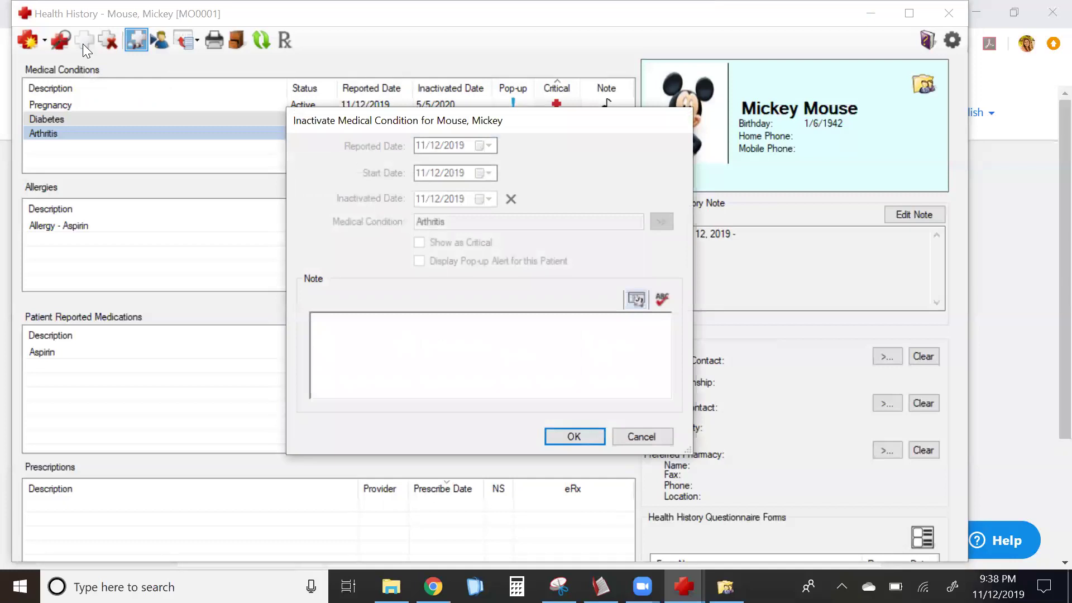
{"action": "left_click", "coordinate": [560, 436]}
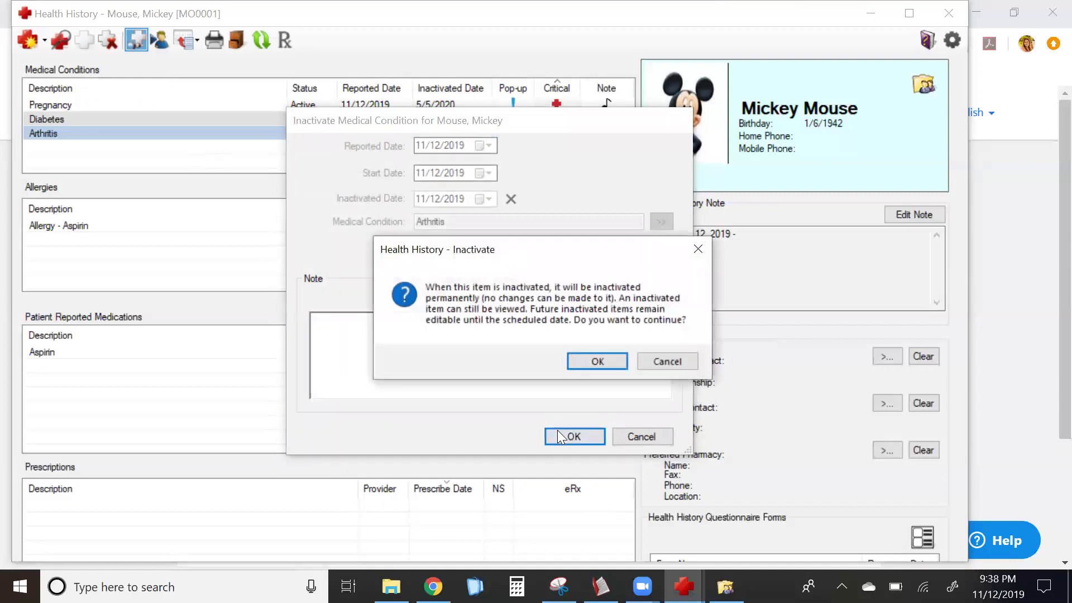
{"action": "left_click", "coordinate": [595, 362]}
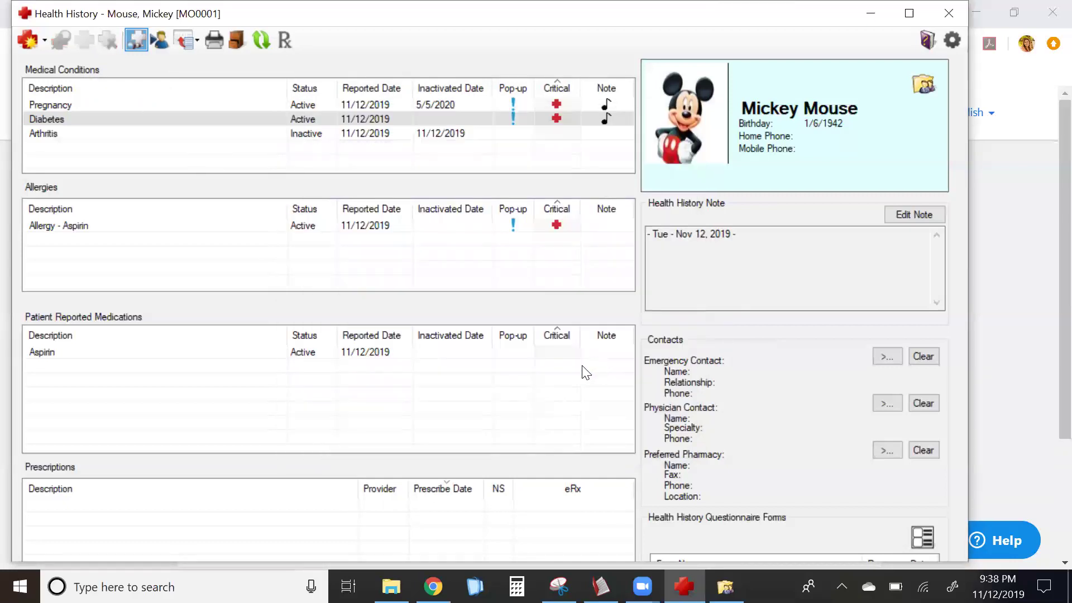
{"action": "left_click", "coordinate": [291, 135]}
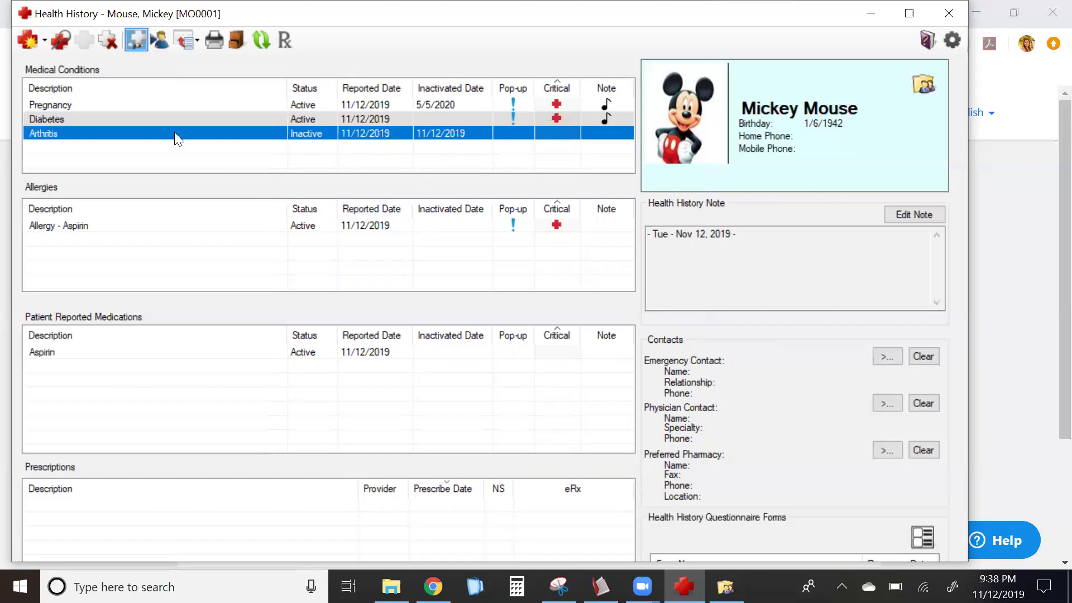
{"action": "left_click", "coordinate": [136, 40]}
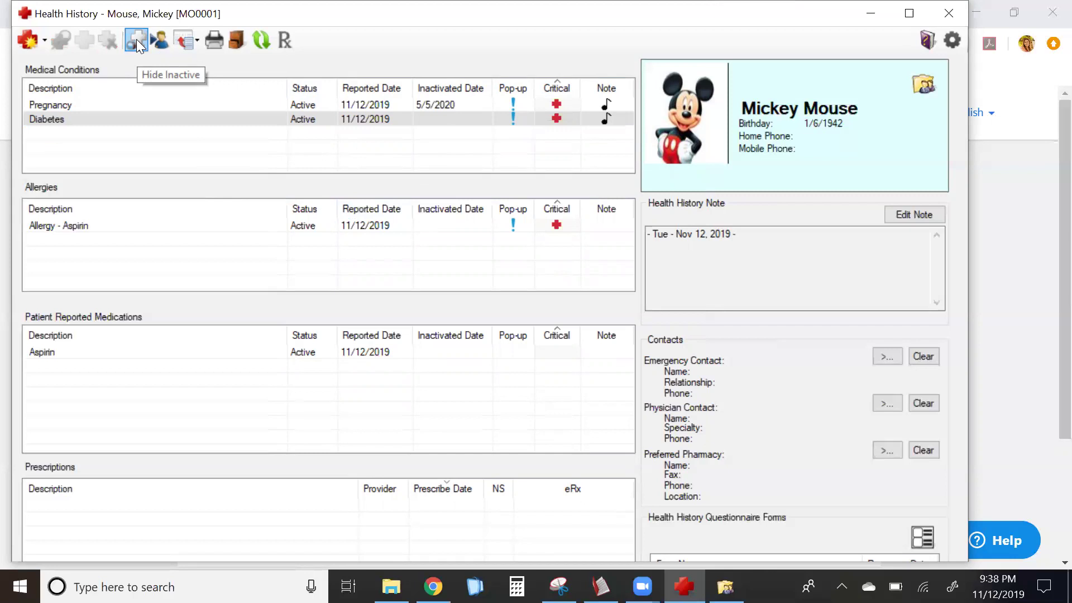
Begin a new medication entry and bring up the list of medications to pick from
{"action": "left_click", "coordinate": [44, 42]}
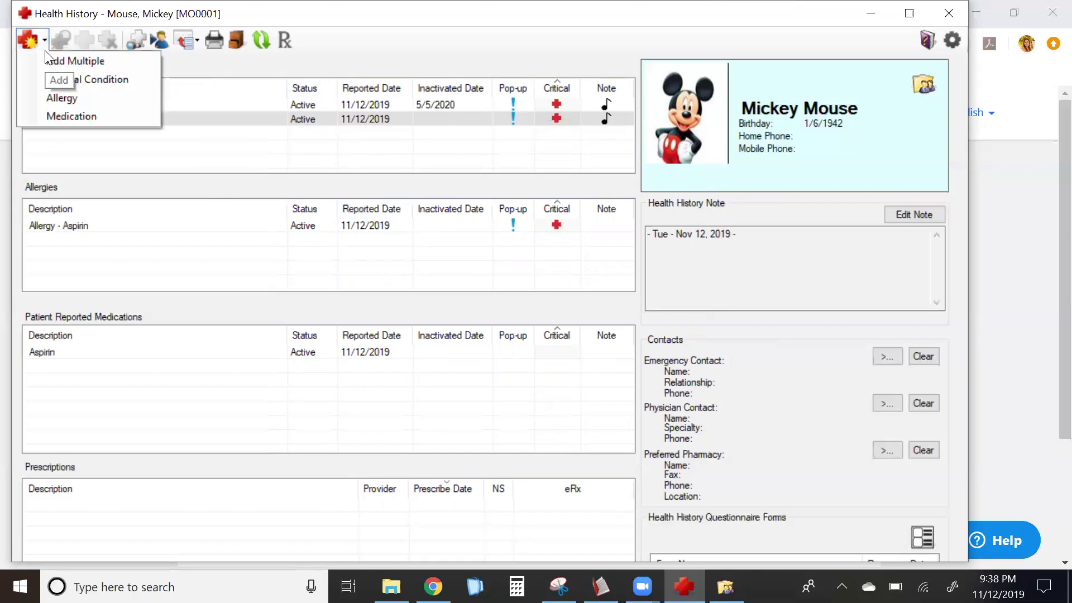
{"action": "left_click", "coordinate": [58, 120]}
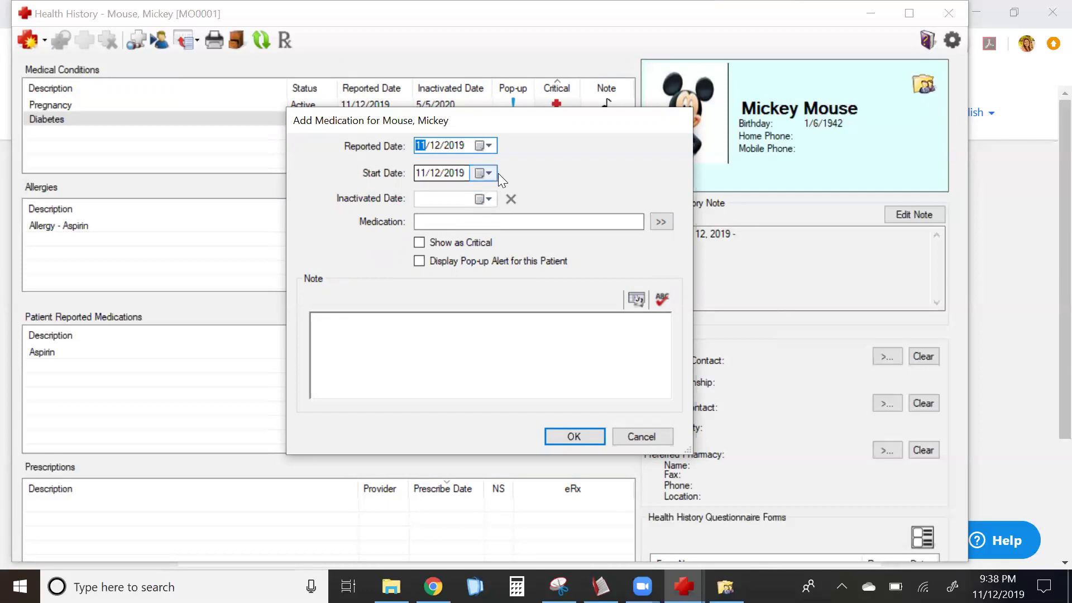
{"action": "left_click", "coordinate": [662, 224]}
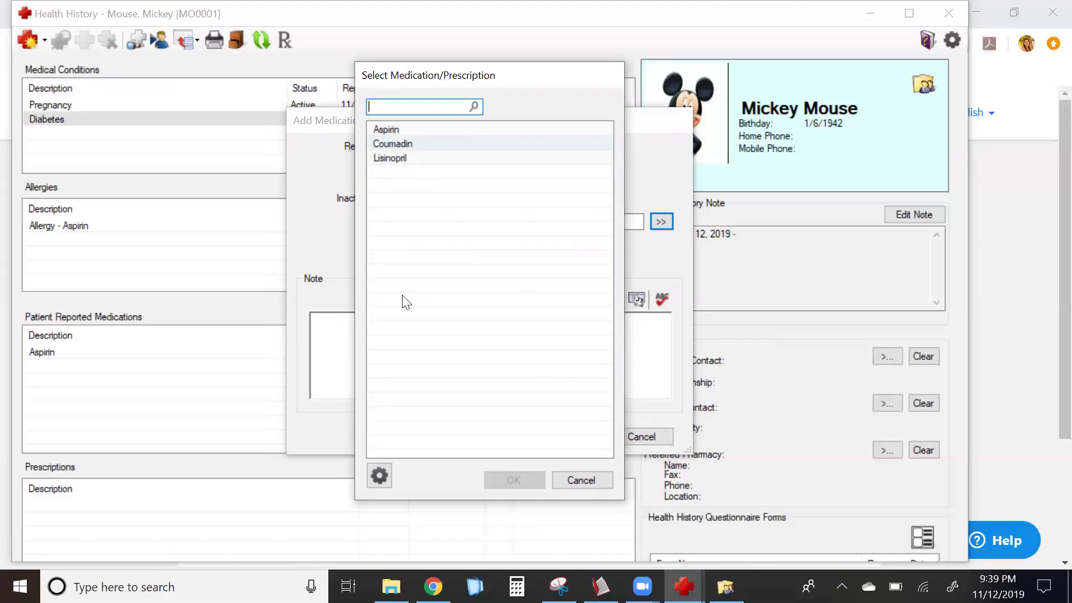
Add Multivitamin to the setup's medication list with no pop-up alert, then close setup
{"action": "left_click", "coordinate": [379, 477]}
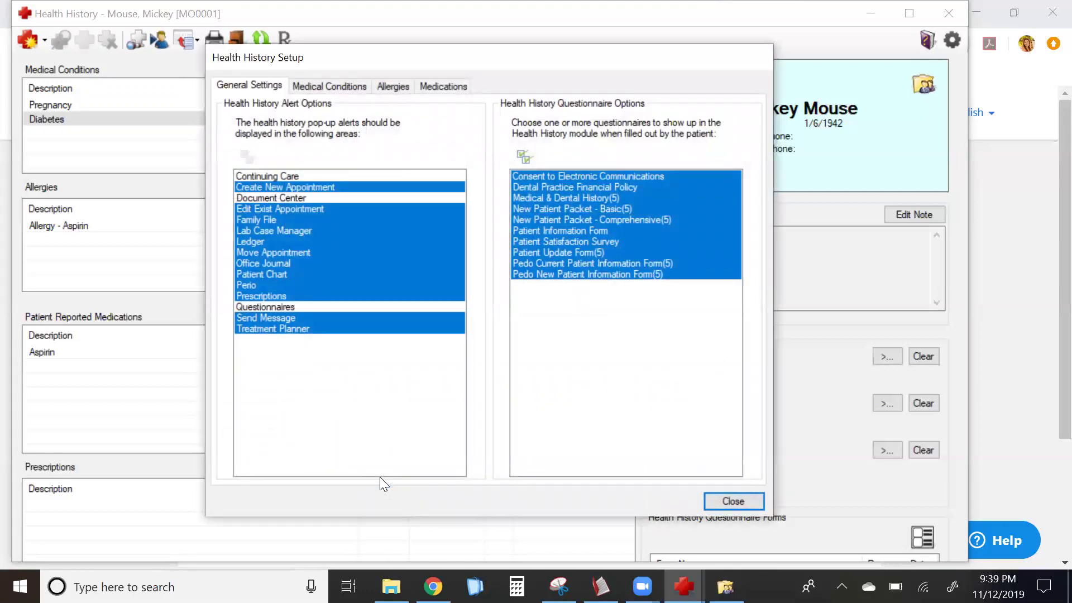
{"action": "left_click", "coordinate": [446, 87]}
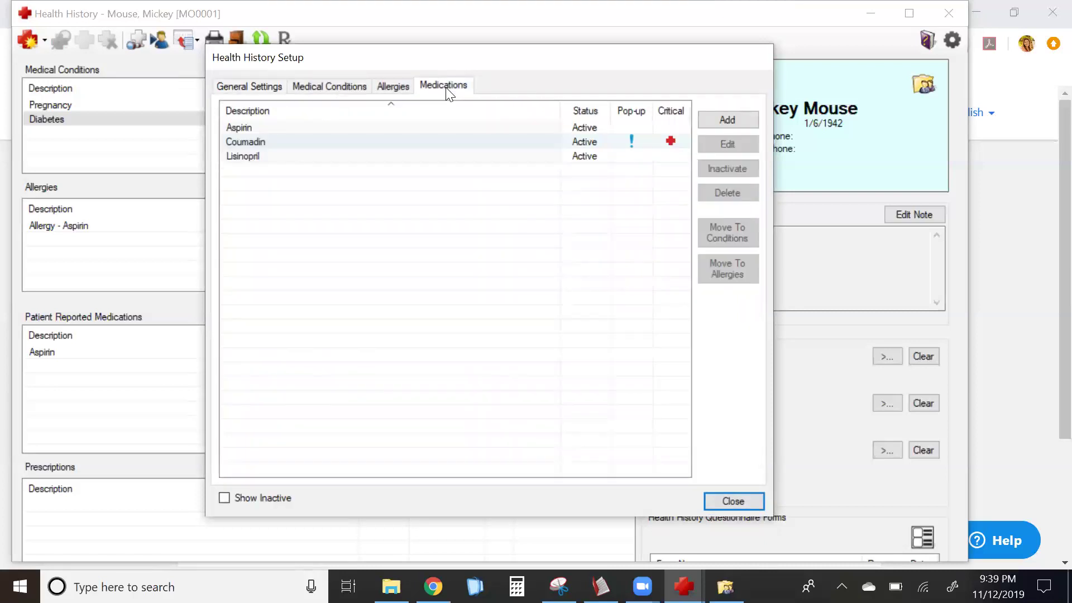
{"action": "left_click", "coordinate": [752, 119]}
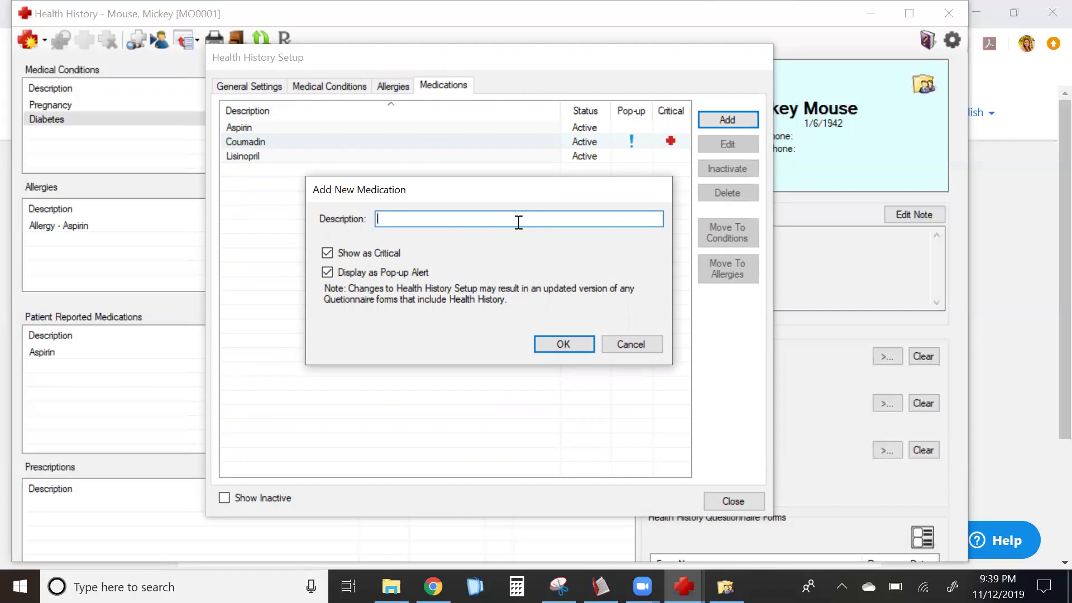
{"action": "type", "text": "Multivitamin"}
{"action": "left_click", "coordinate": [340, 273]}
{"action": "left_click", "coordinate": [327, 272]}
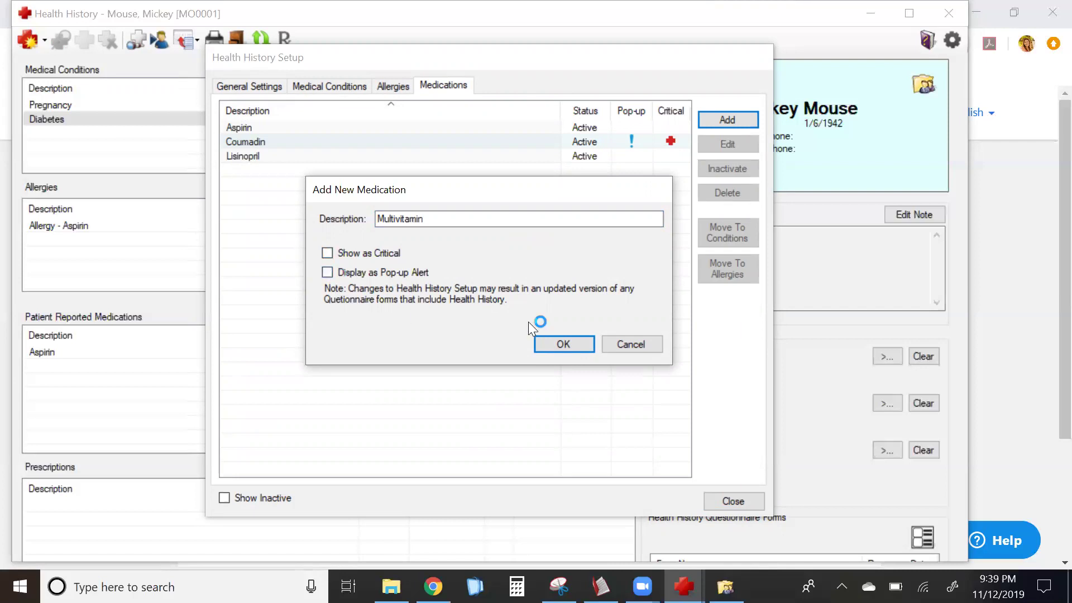
{"action": "left_click", "coordinate": [562, 339]}
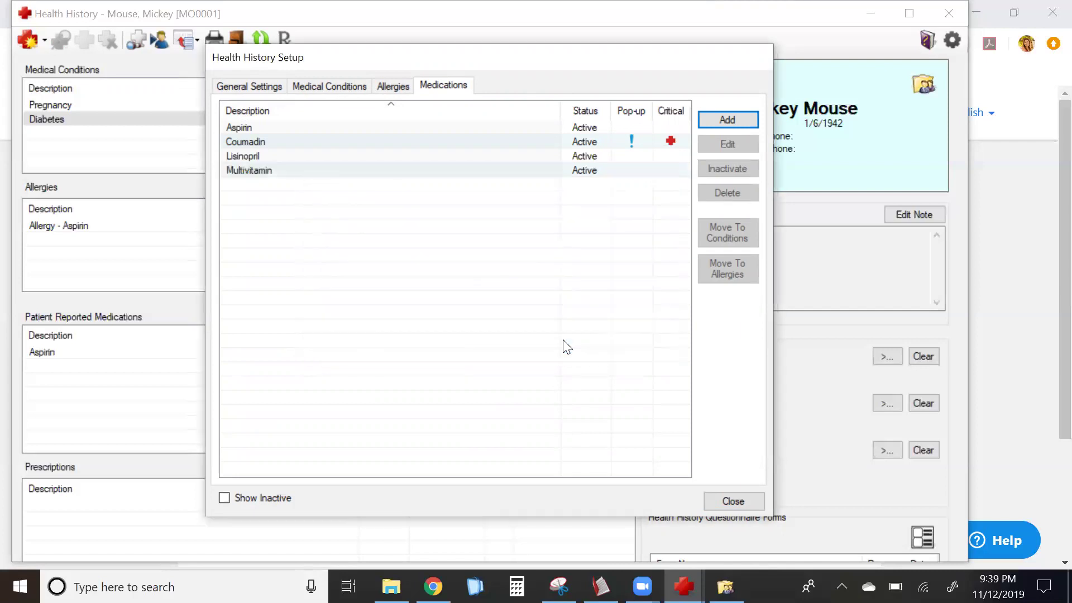
{"action": "left_click", "coordinate": [723, 498]}
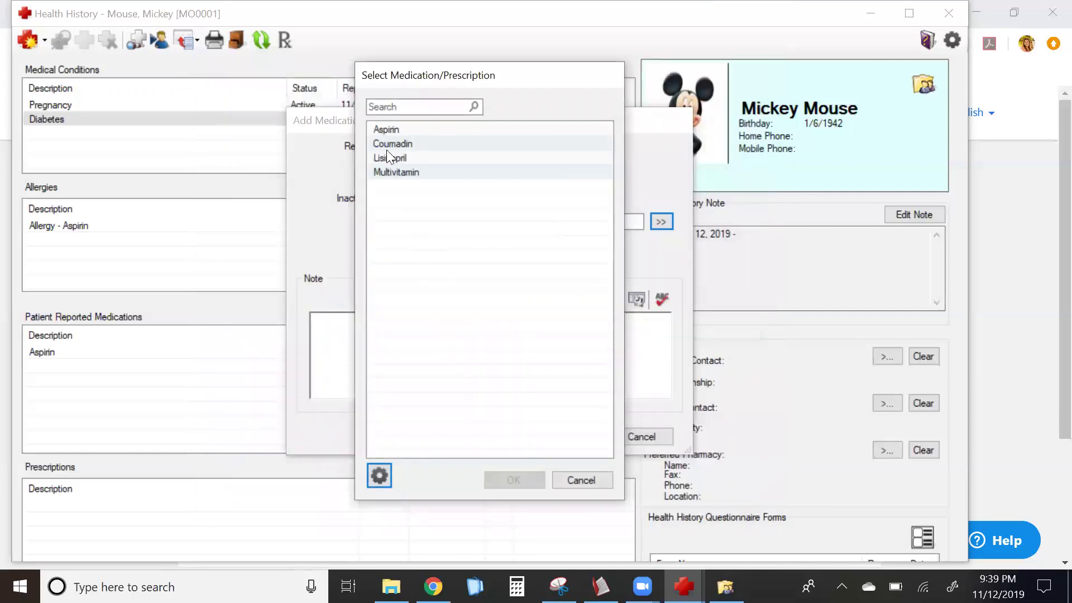
Select Multivitamin as the medication and save it with a dated 'takes daily' note
{"action": "left_click", "coordinate": [394, 172]}
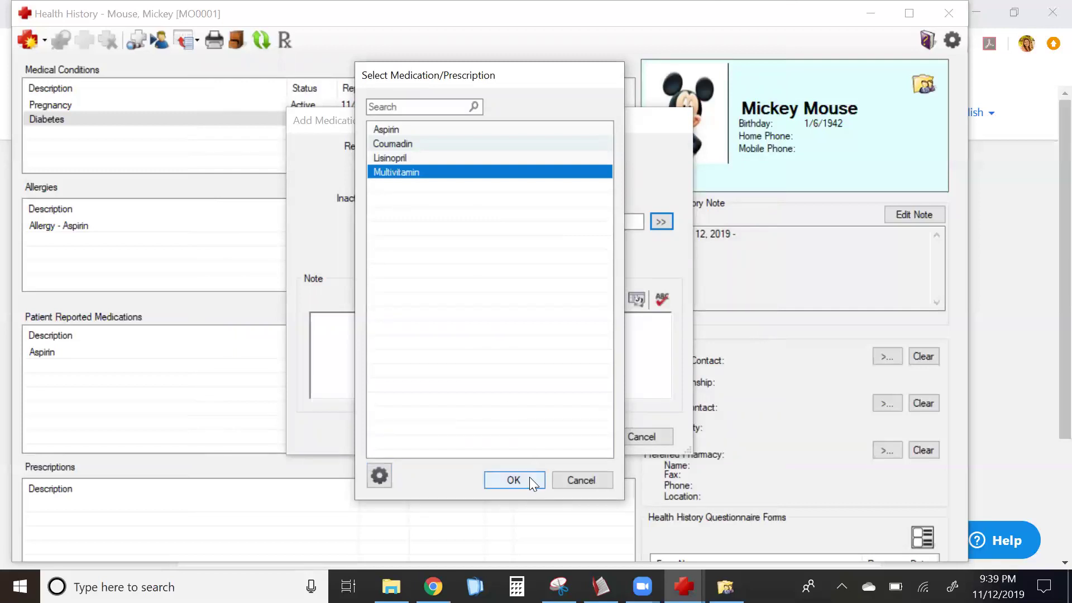
{"action": "left_click", "coordinate": [513, 480]}
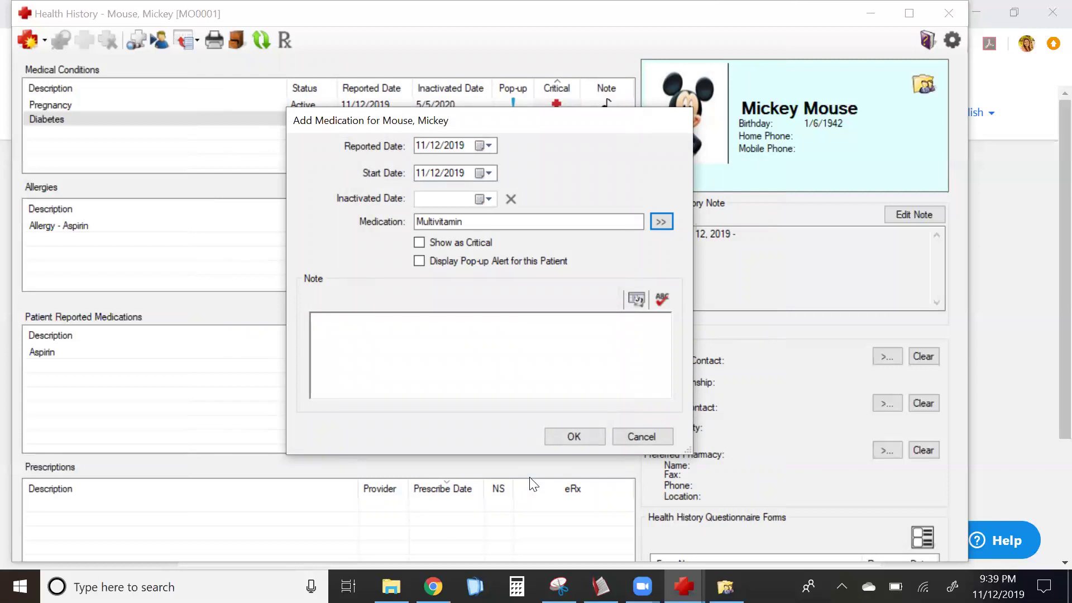
{"action": "left_click", "coordinate": [636, 298]}
{"action": "left_click", "coordinate": [514, 323]}
{"action": "type", "text": "takes daily"}
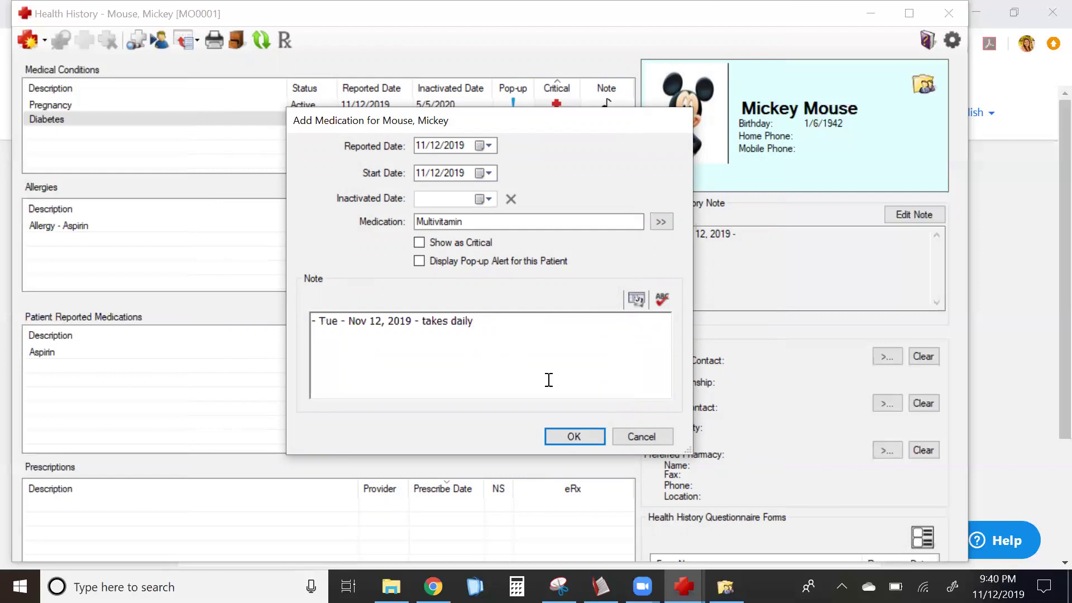
{"action": "left_click", "coordinate": [573, 436]}
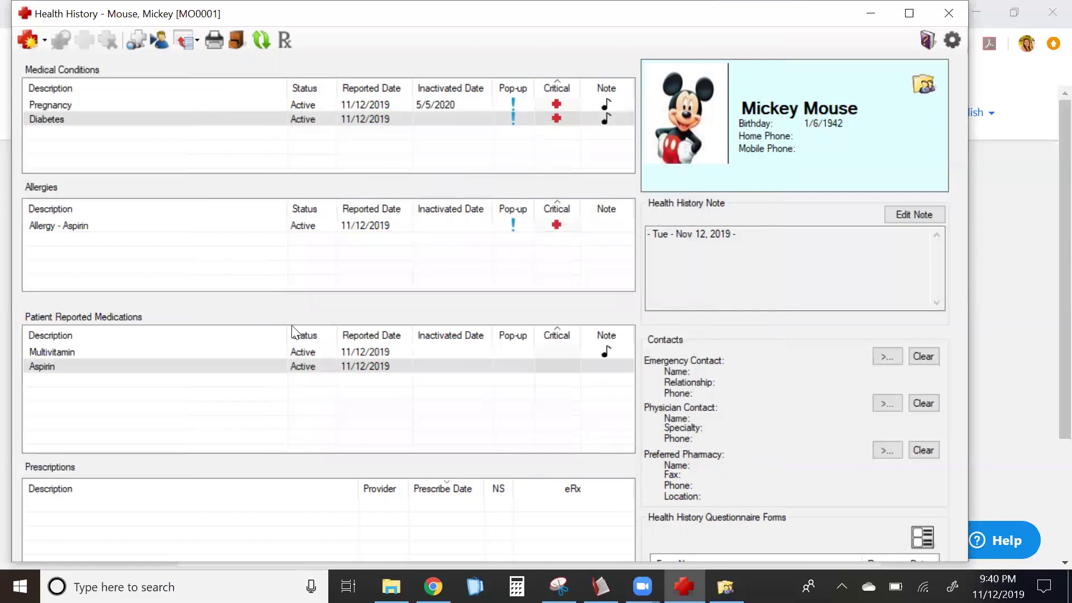
Add the dated health history note 'pt had open heart surgery in May 2019'
{"action": "left_click", "coordinate": [79, 353]}
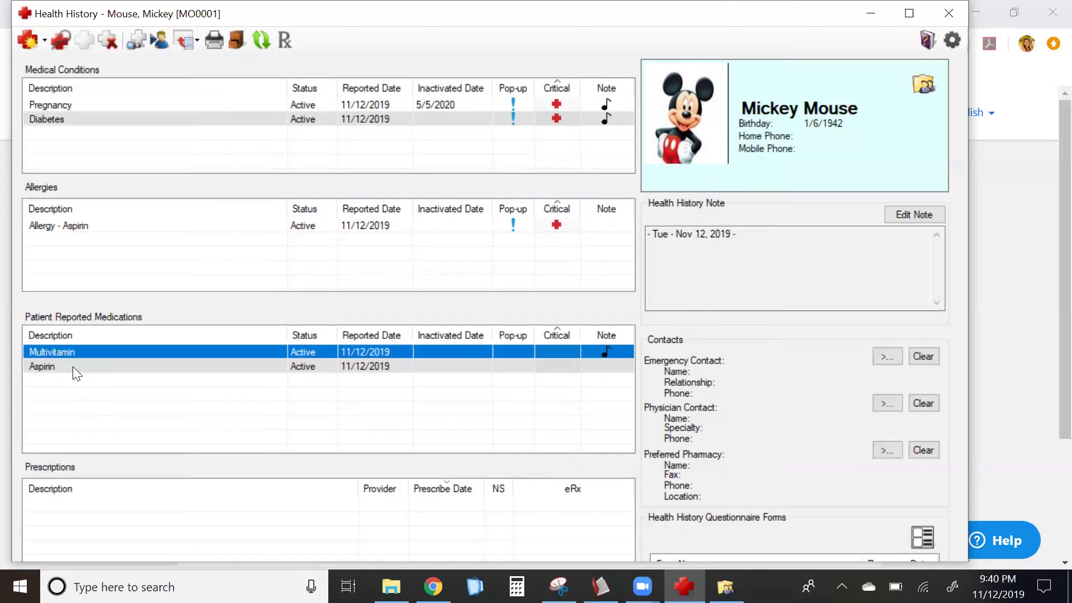
{"action": "left_click", "coordinate": [72, 366]}
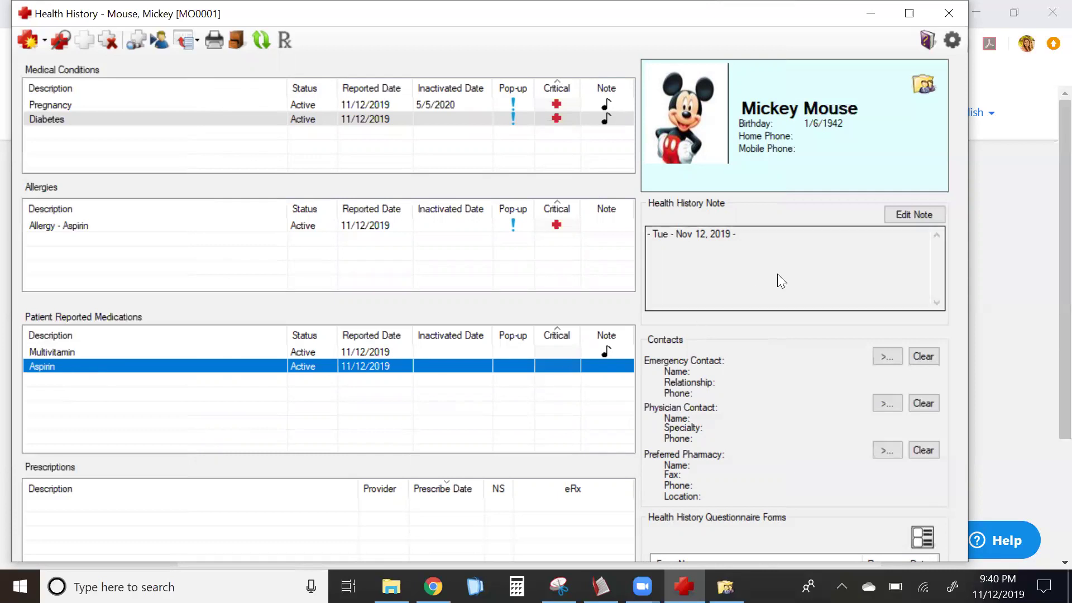
{"action": "left_click", "coordinate": [929, 213]}
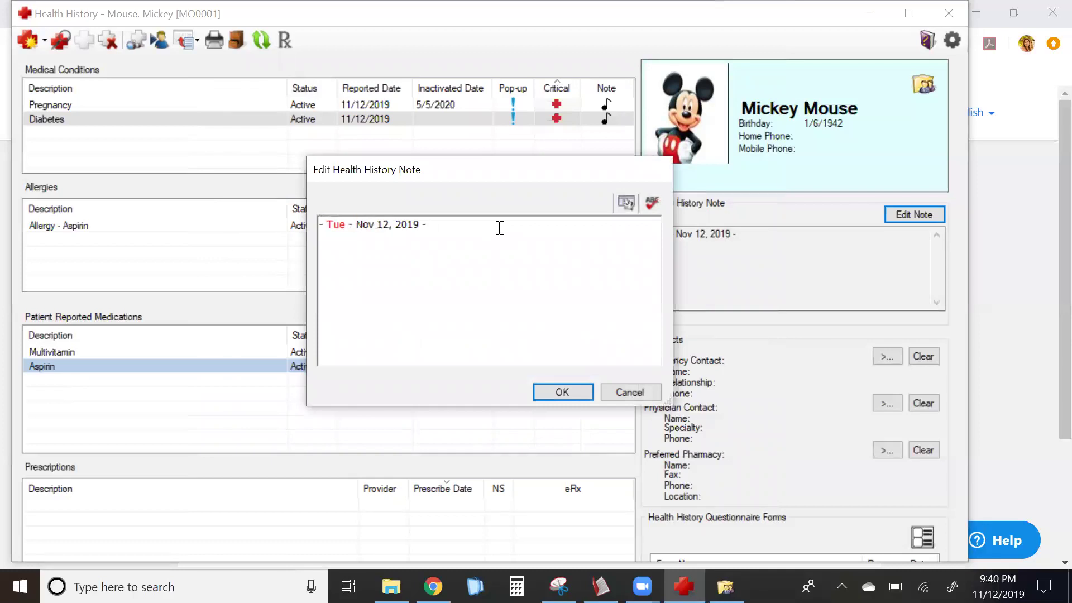
{"action": "type", "text": "pt had open heart surgery in May 2019"}
{"action": "left_click", "coordinate": [563, 392]}
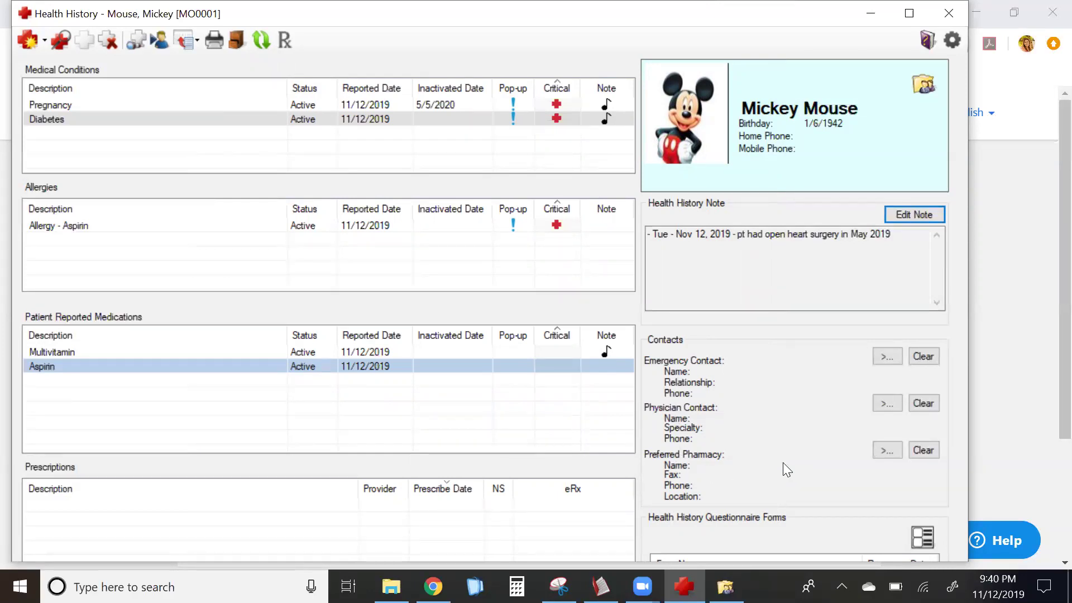
Create a new emergency contact with the wife's name and phone number, relationship set to Wife
{"action": "left_click", "coordinate": [887, 362]}
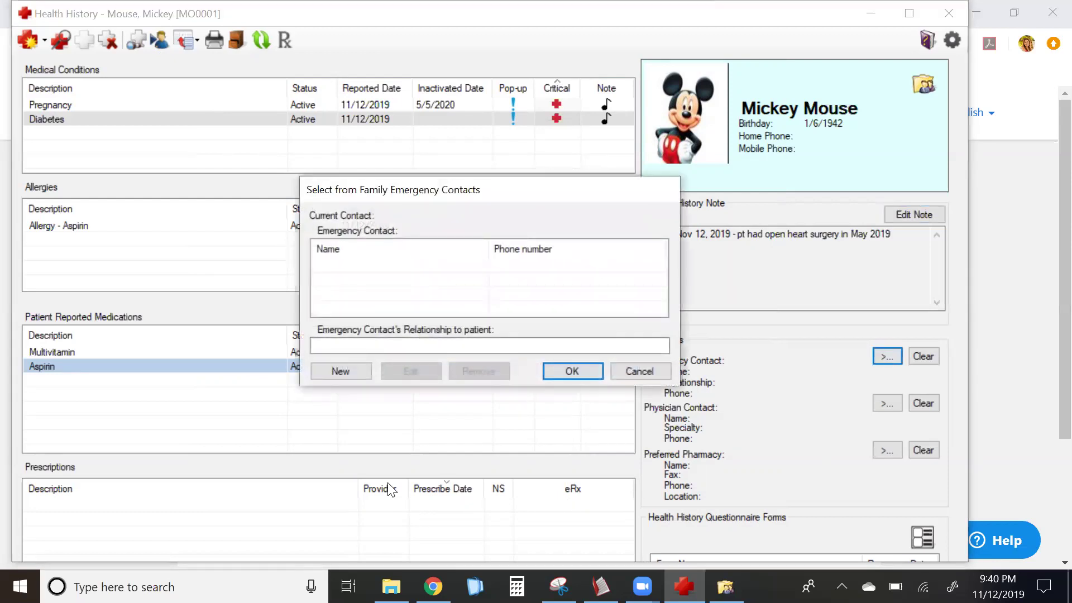
{"action": "left_click", "coordinate": [335, 372]}
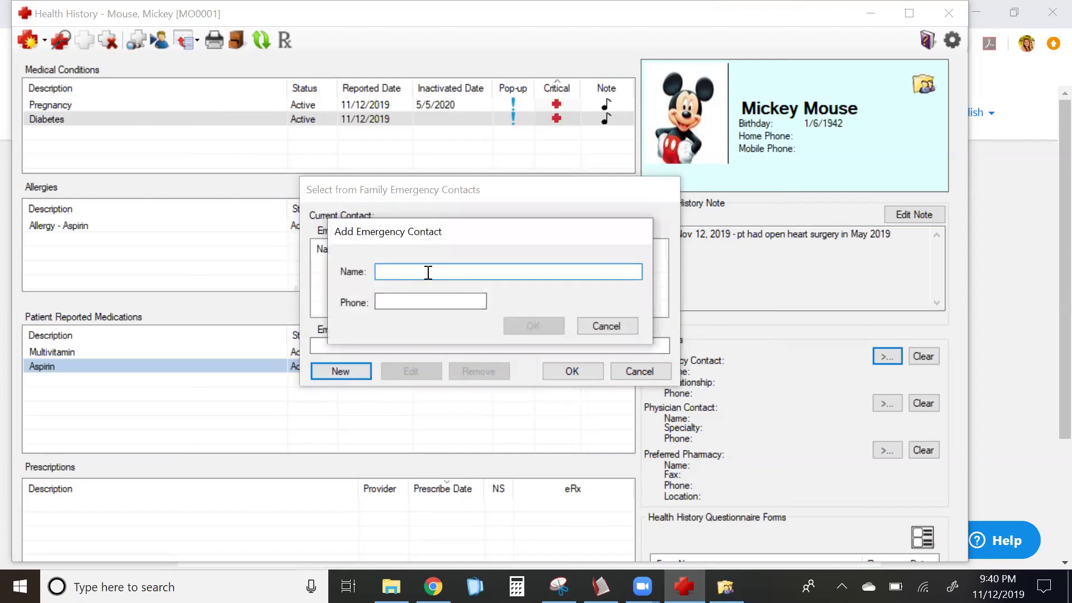
{"action": "type", "text": "Minnie Mouse"}
{"action": "left_click", "coordinate": [396, 295]}
{"action": "type", "text": "222)333-444"}
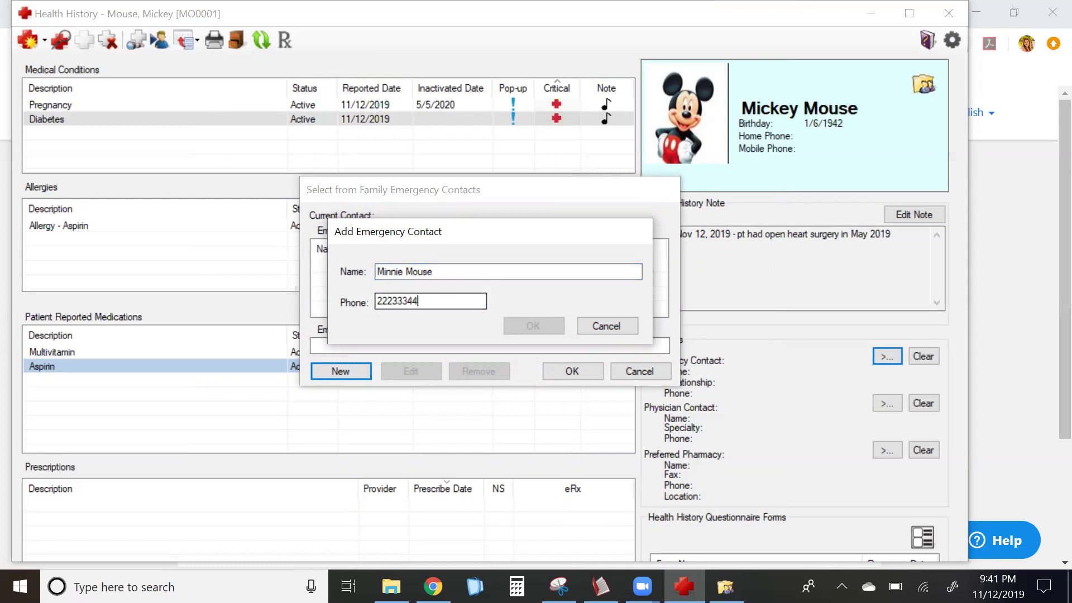
{"action": "type", "text": "4"}
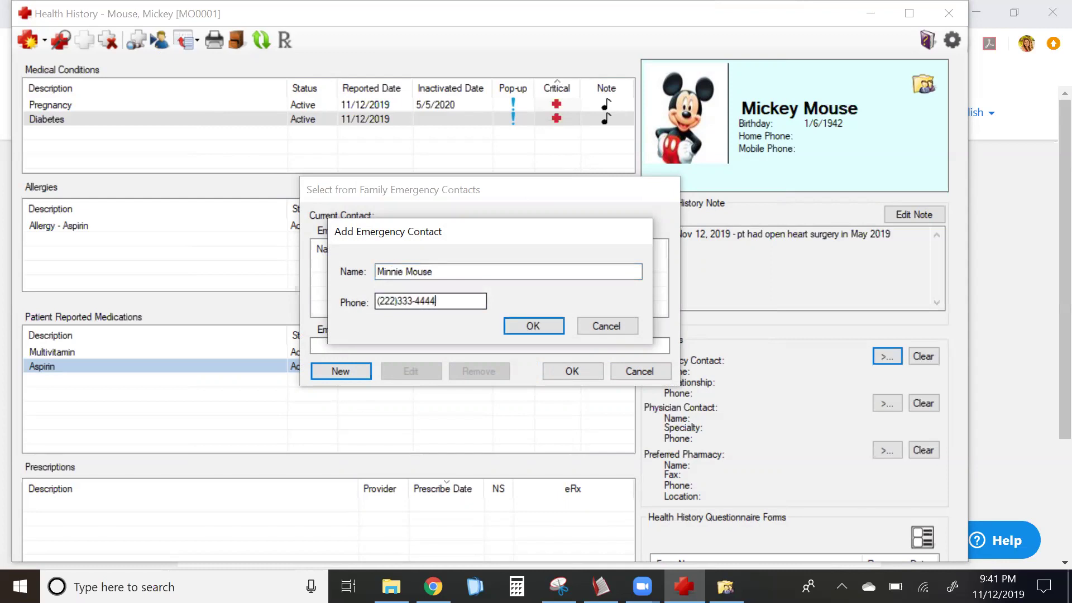
{"action": "left_click", "coordinate": [516, 332]}
{"action": "left_click", "coordinate": [455, 345]}
{"action": "type", "text": "Wife"}
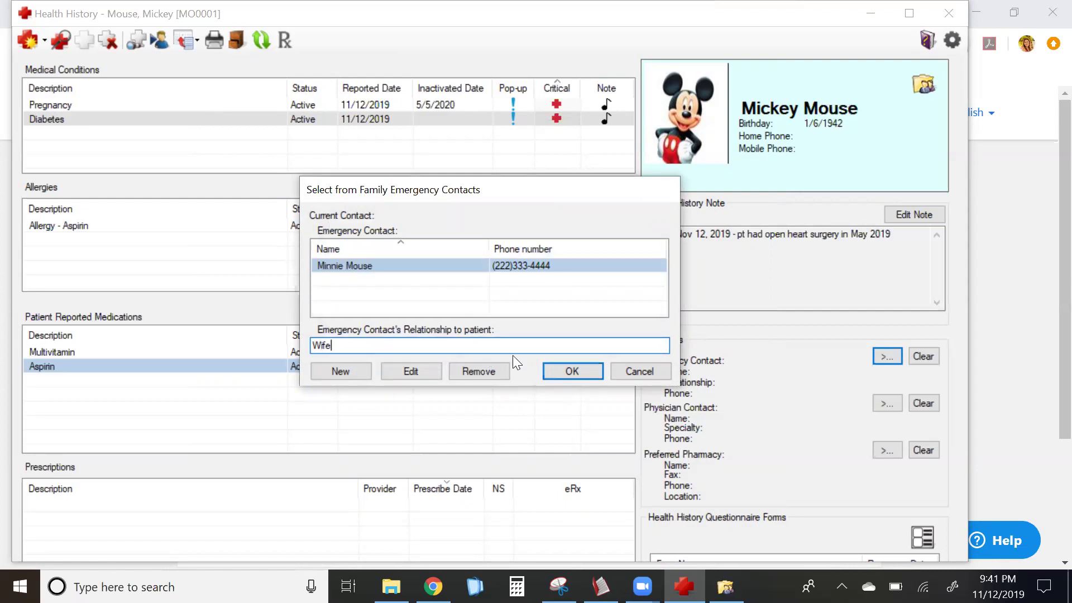
{"action": "left_click", "coordinate": [554, 371]}
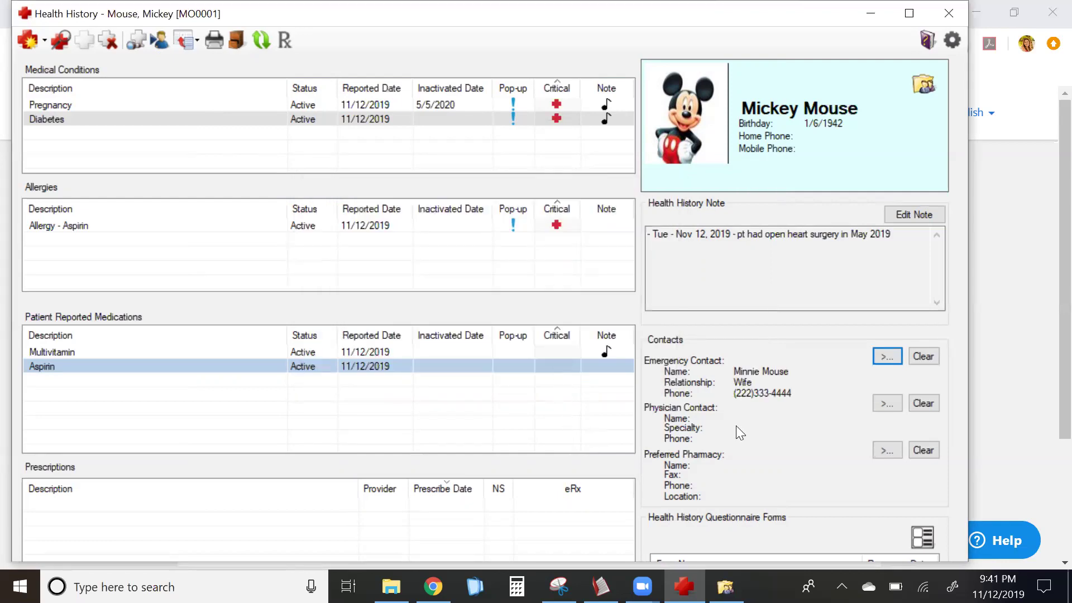
Add a new Family Medicine physician contact with the doctor's name and phone number, and assign it
{"action": "left_click", "coordinate": [891, 405]}
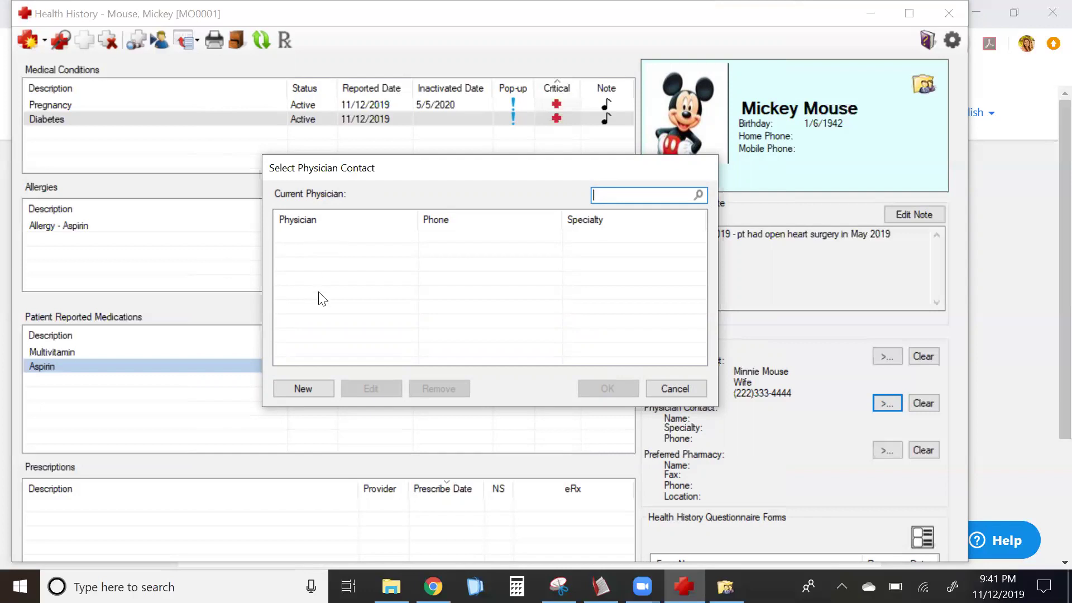
{"action": "left_click", "coordinate": [304, 388]}
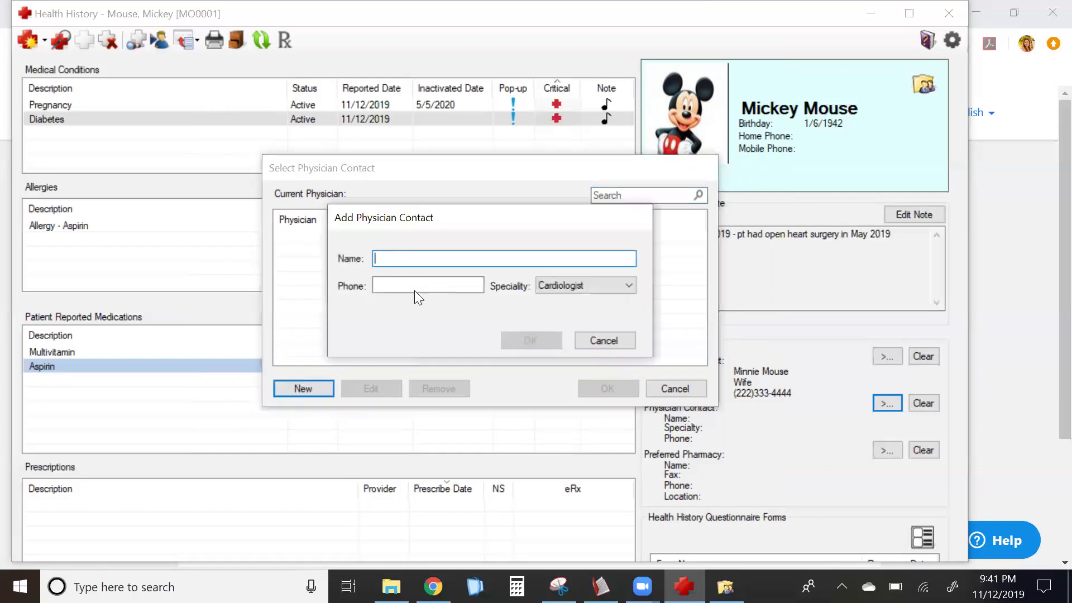
{"action": "type", "text": "Dr. Brown"}
{"action": "left_click", "coordinate": [403, 282]}
{"action": "type", "text": "222)33"}
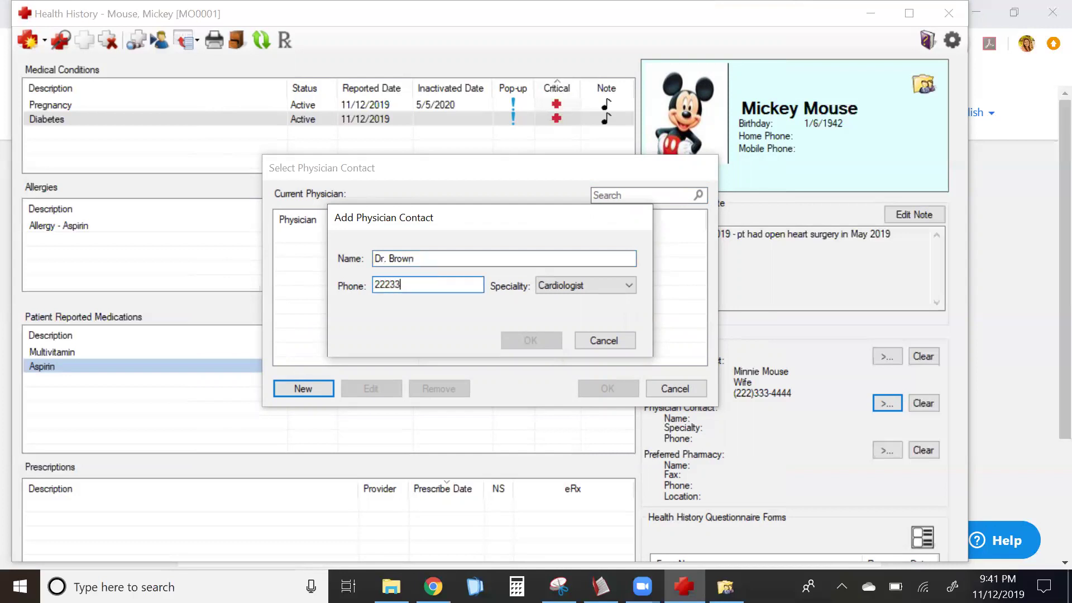
{"action": "type", "text": "3-4444"}
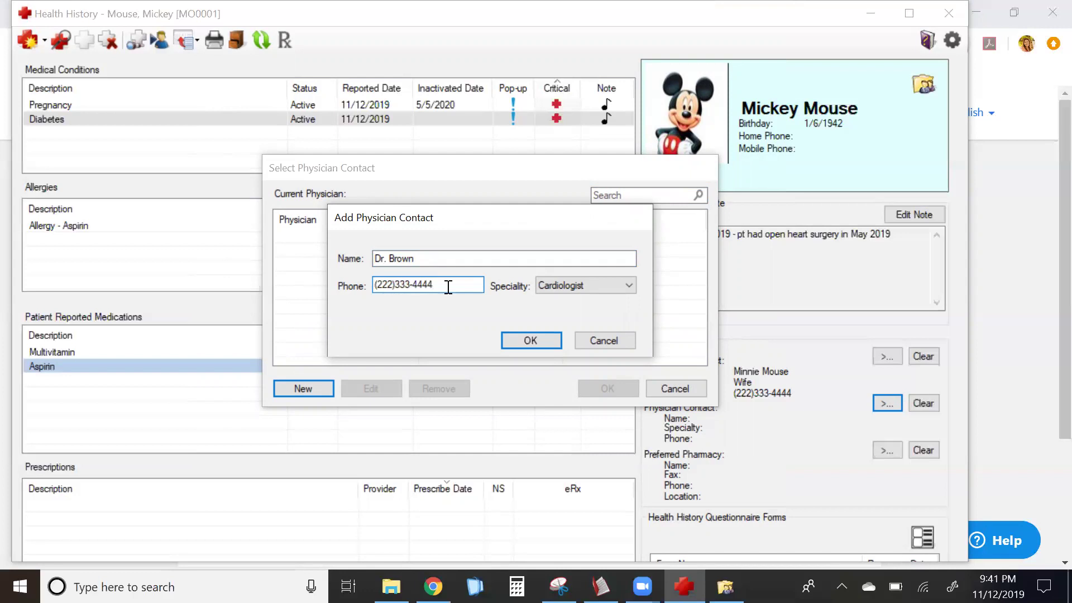
{"action": "left_click", "coordinate": [629, 285]}
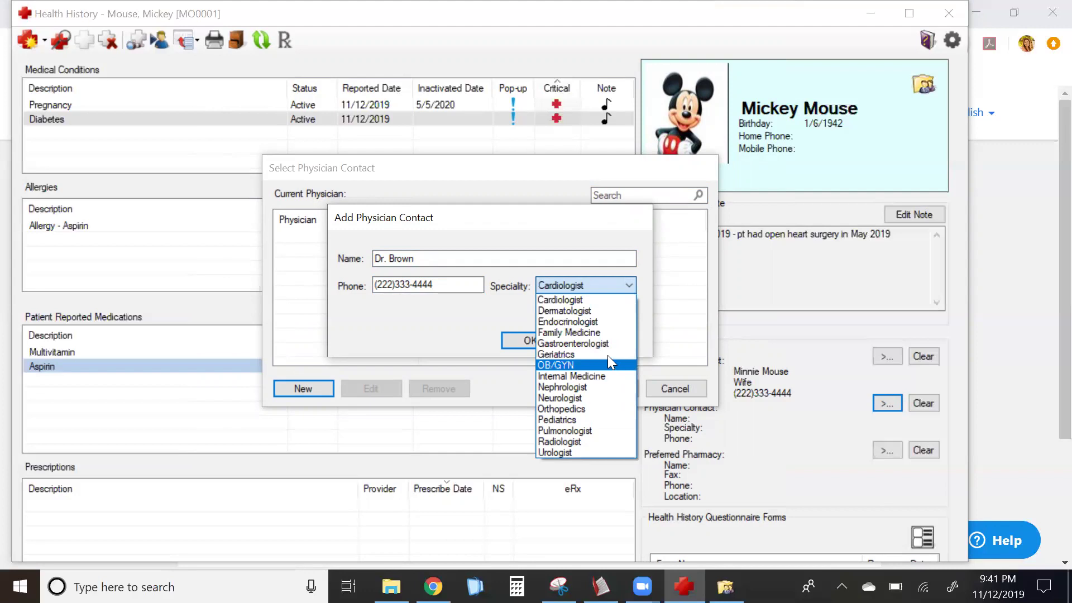
{"action": "left_click", "coordinate": [602, 333]}
{"action": "left_click", "coordinate": [527, 340]}
{"action": "left_click", "coordinate": [604, 388]}
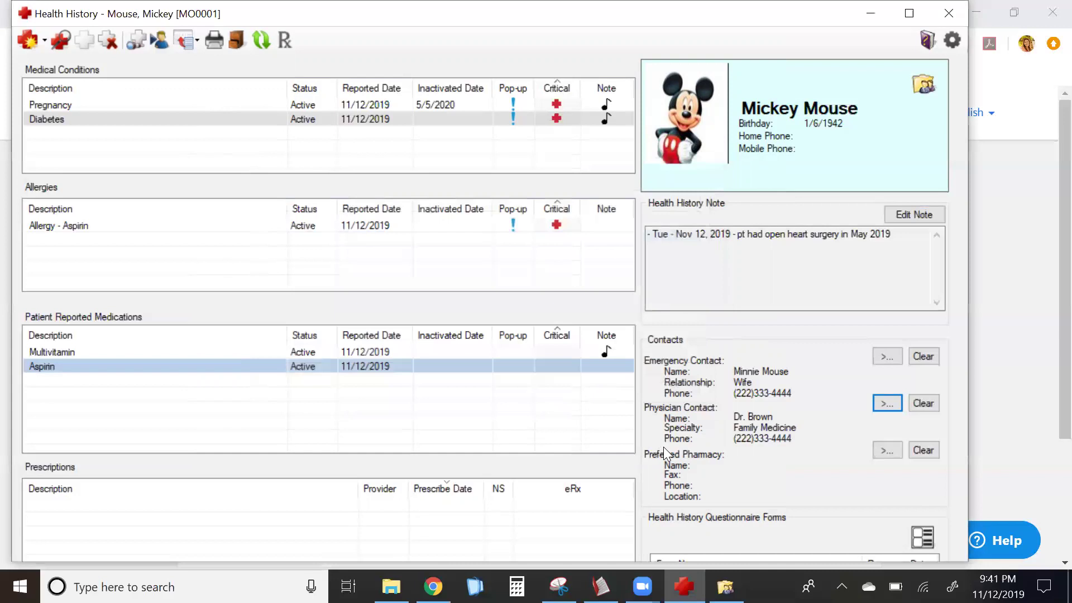
Browse the preferred pharmacy list, select Walgreens, and cancel adding a new pharmacy
{"action": "left_click", "coordinate": [874, 450]}
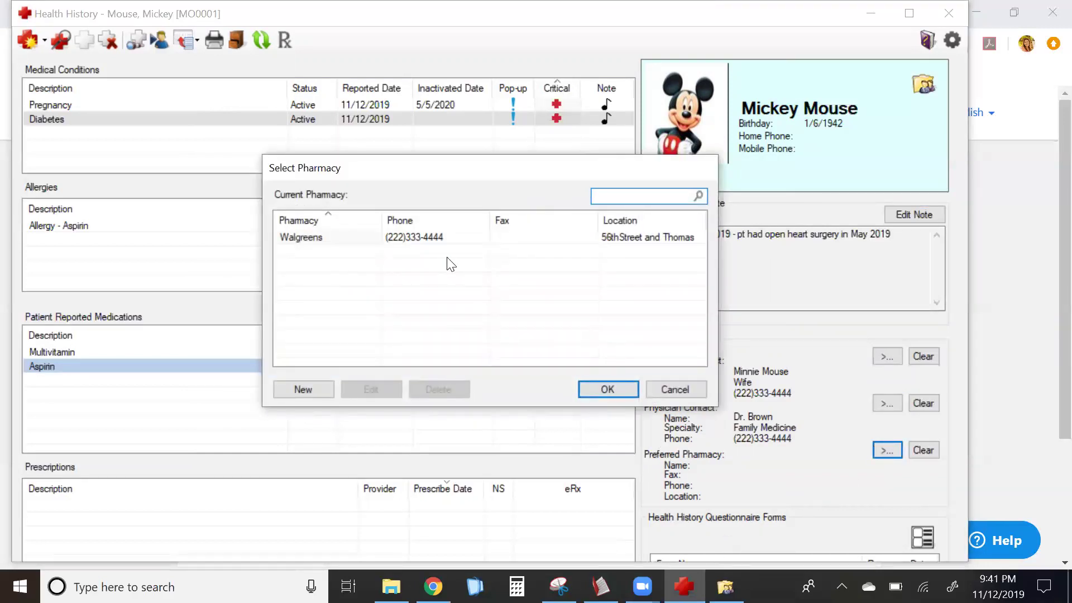
{"action": "left_click", "coordinate": [356, 238]}
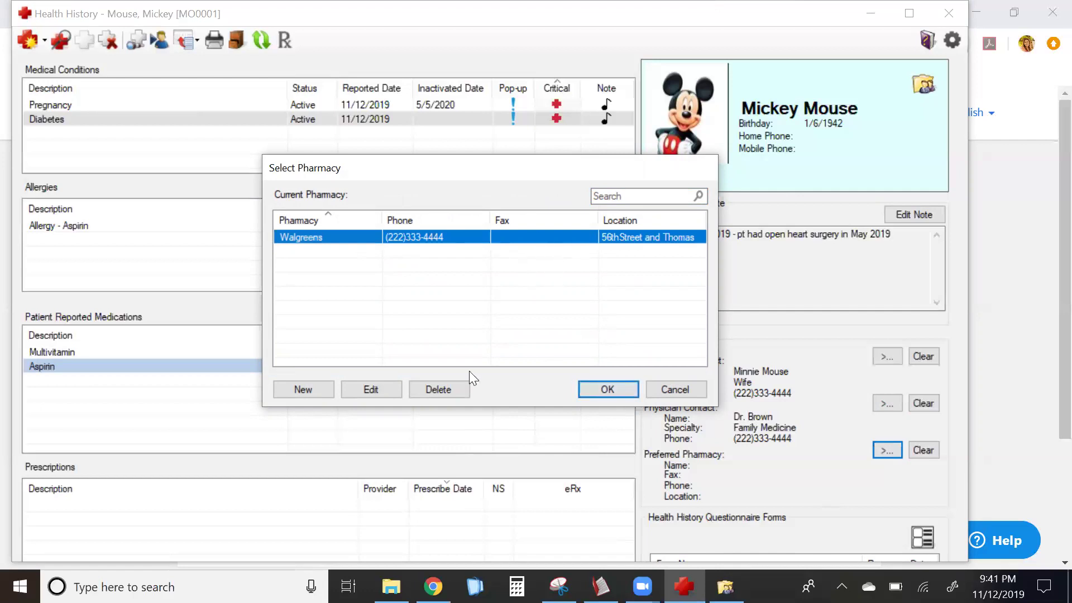
{"action": "left_click", "coordinate": [301, 388]}
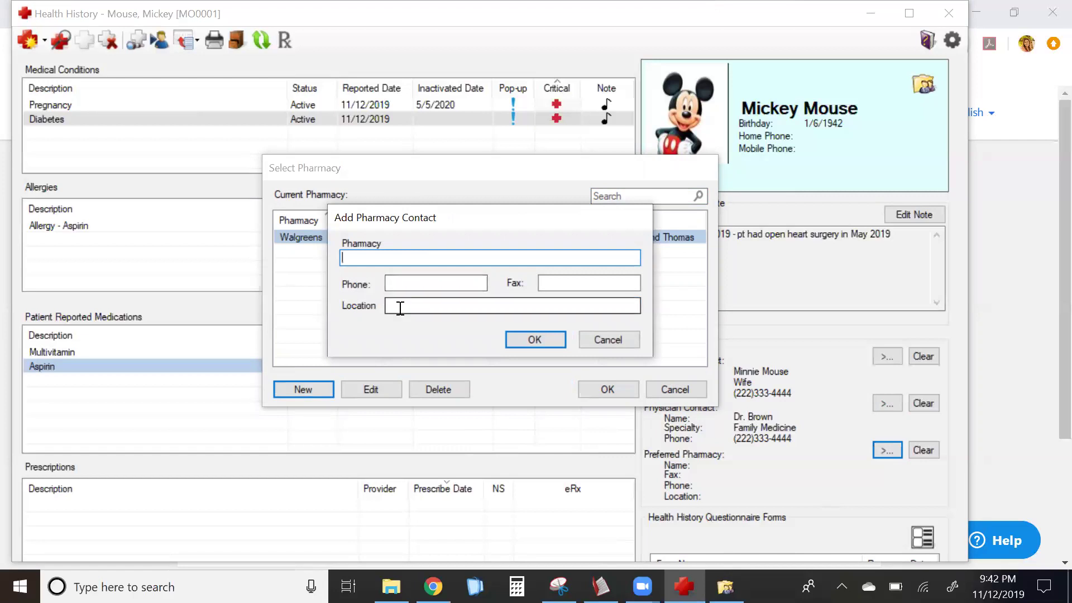
{"action": "left_click", "coordinate": [612, 342]}
Cancel the Select Pharmacy dialog without choosing a pharmacy
{"action": "left_click", "coordinate": [693, 387]}
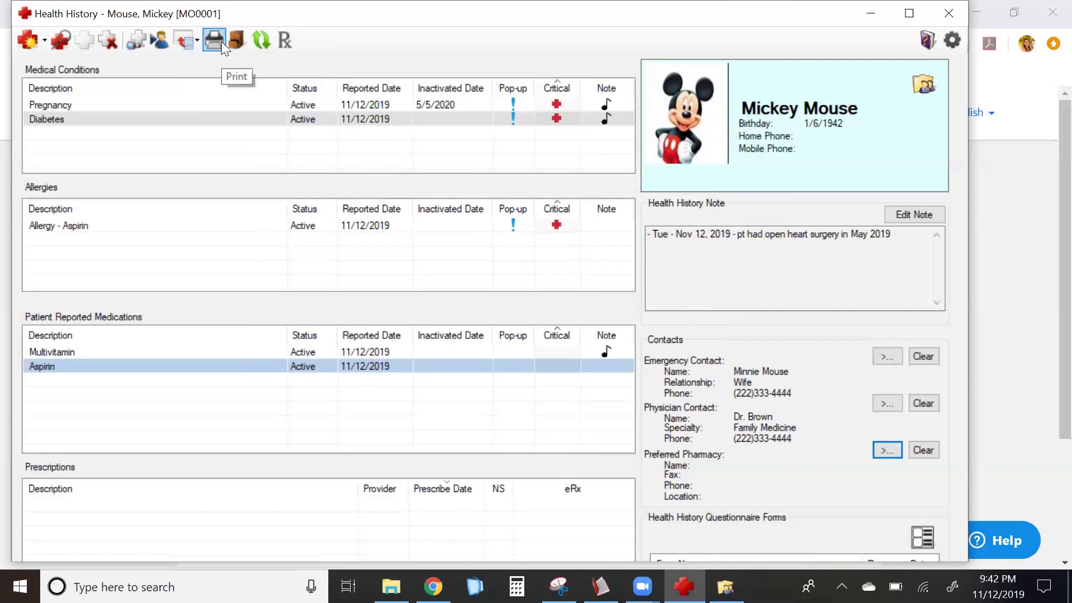
Print the health history to Microsoft Print to PDF and maximize the preview window
{"action": "left_click", "coordinate": [221, 41]}
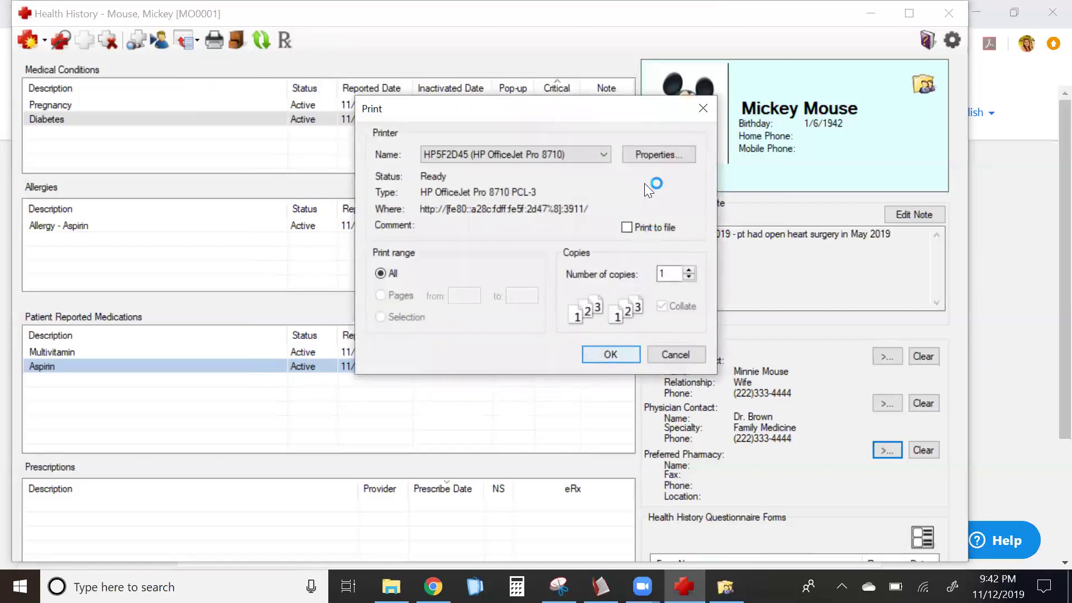
{"action": "left_click", "coordinate": [604, 154]}
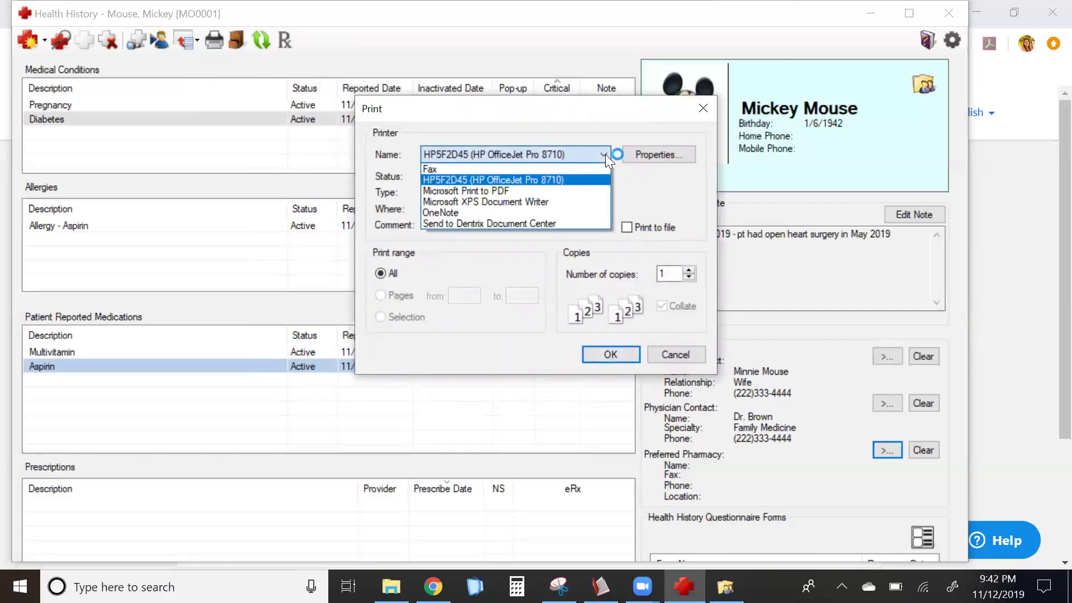
{"action": "left_click", "coordinate": [580, 191]}
{"action": "left_click", "coordinate": [600, 359]}
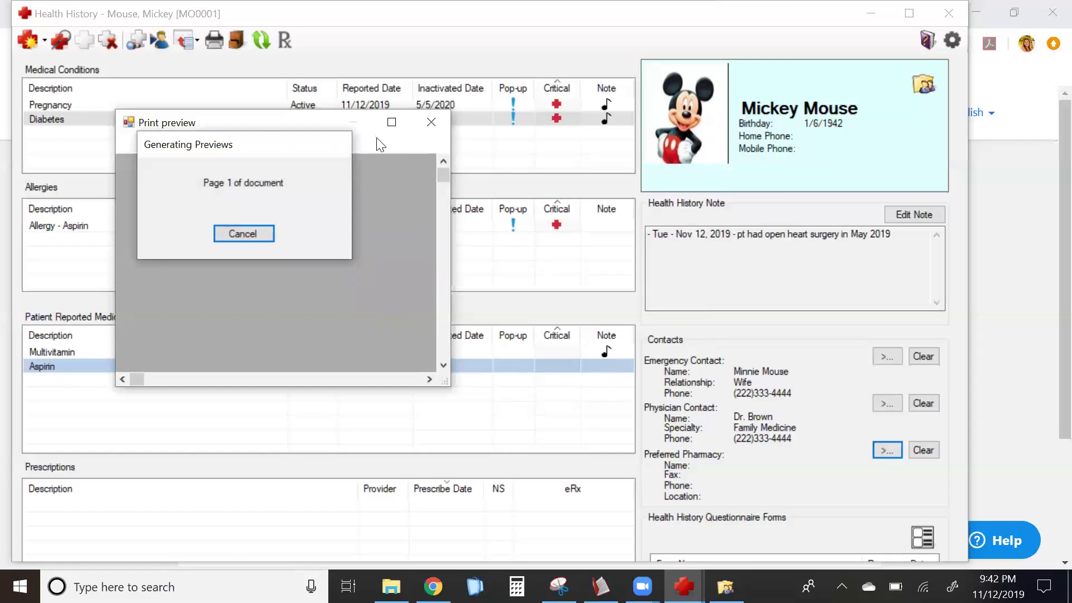
{"action": "left_click", "coordinate": [395, 124]}
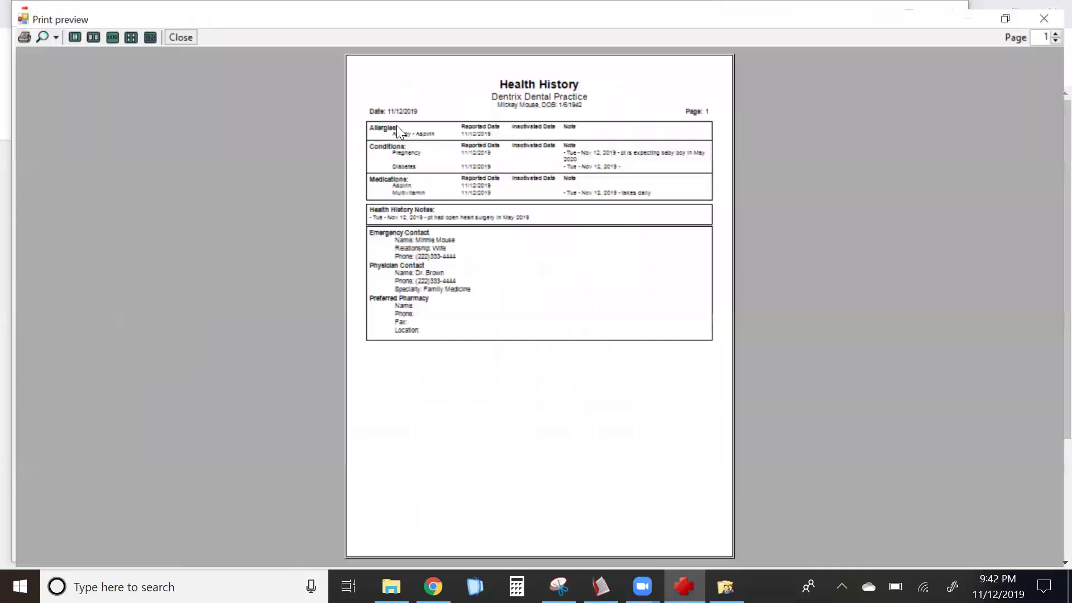